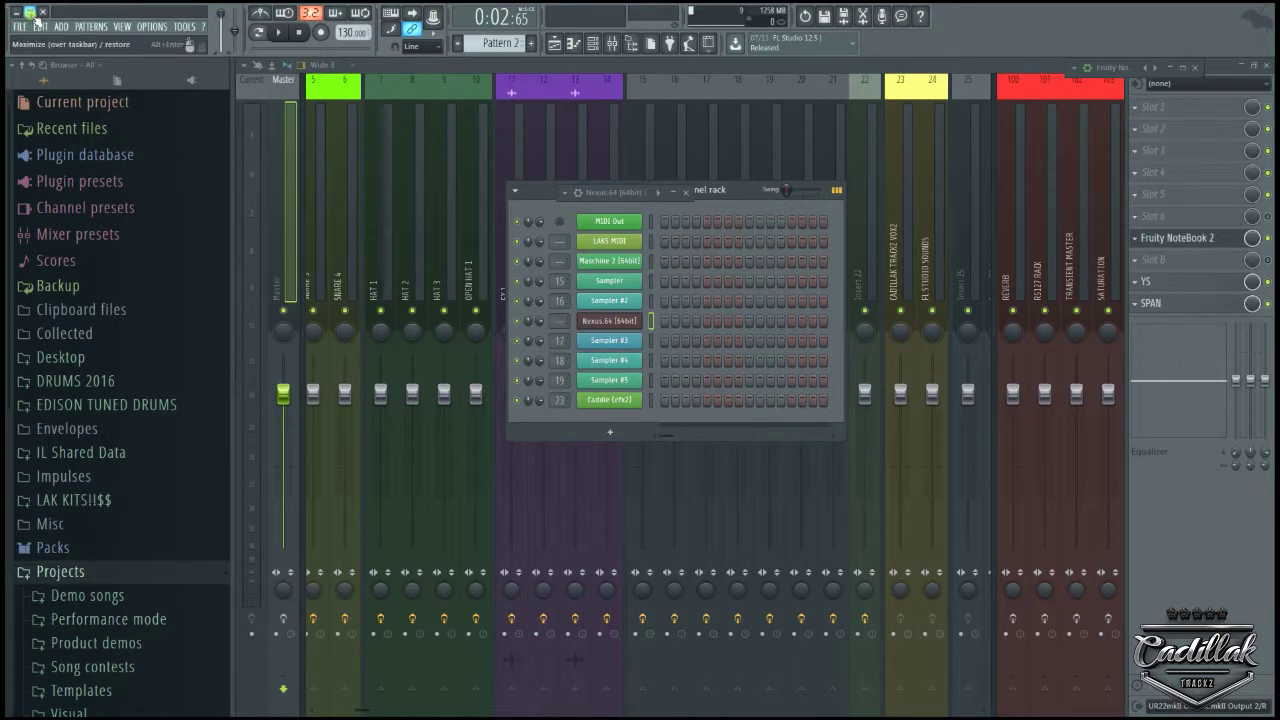
Step: In Controller Editor, untick Host Transport Control for the Mikro MK2 template, then minimize it
key(alt+Tab)
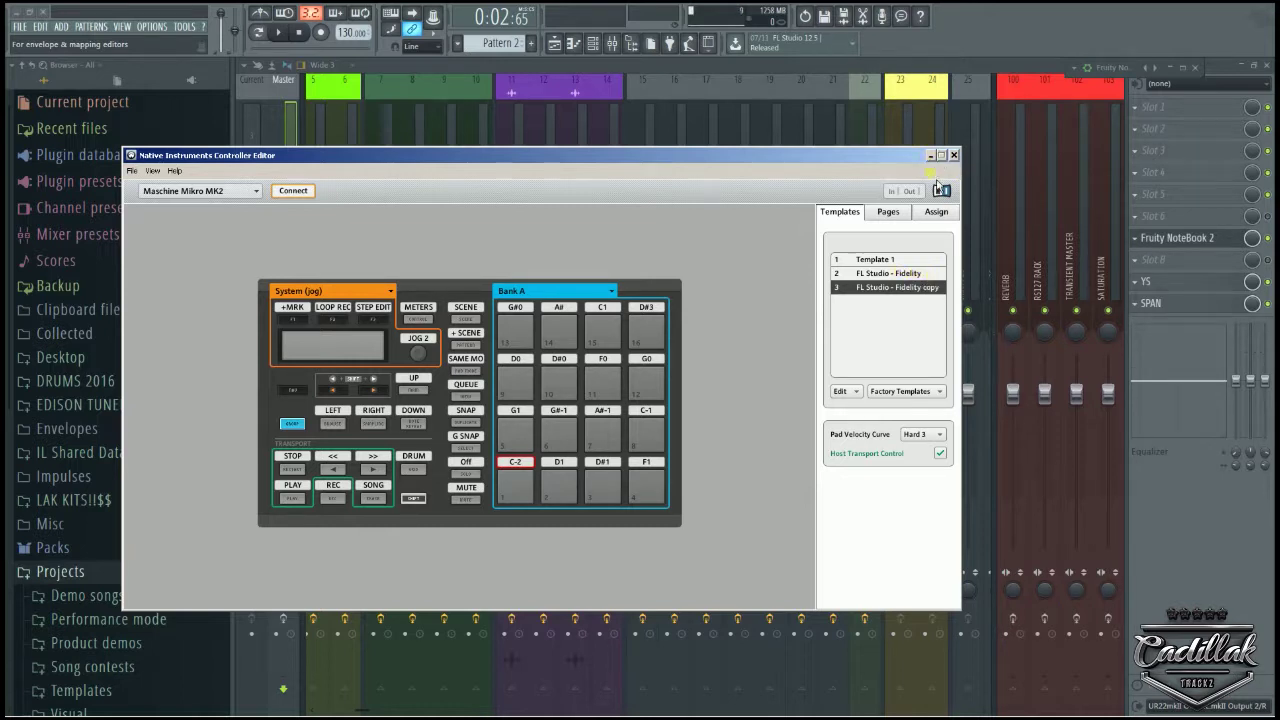
click(942, 455)
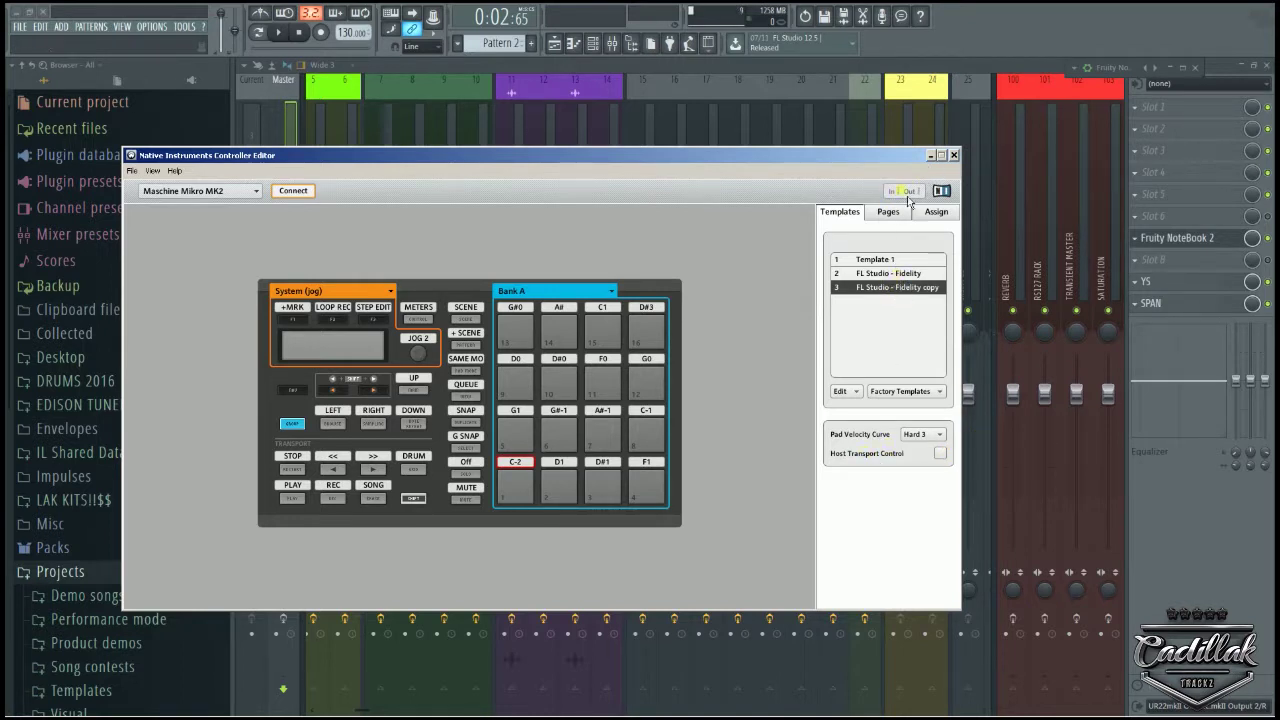
click(930, 155)
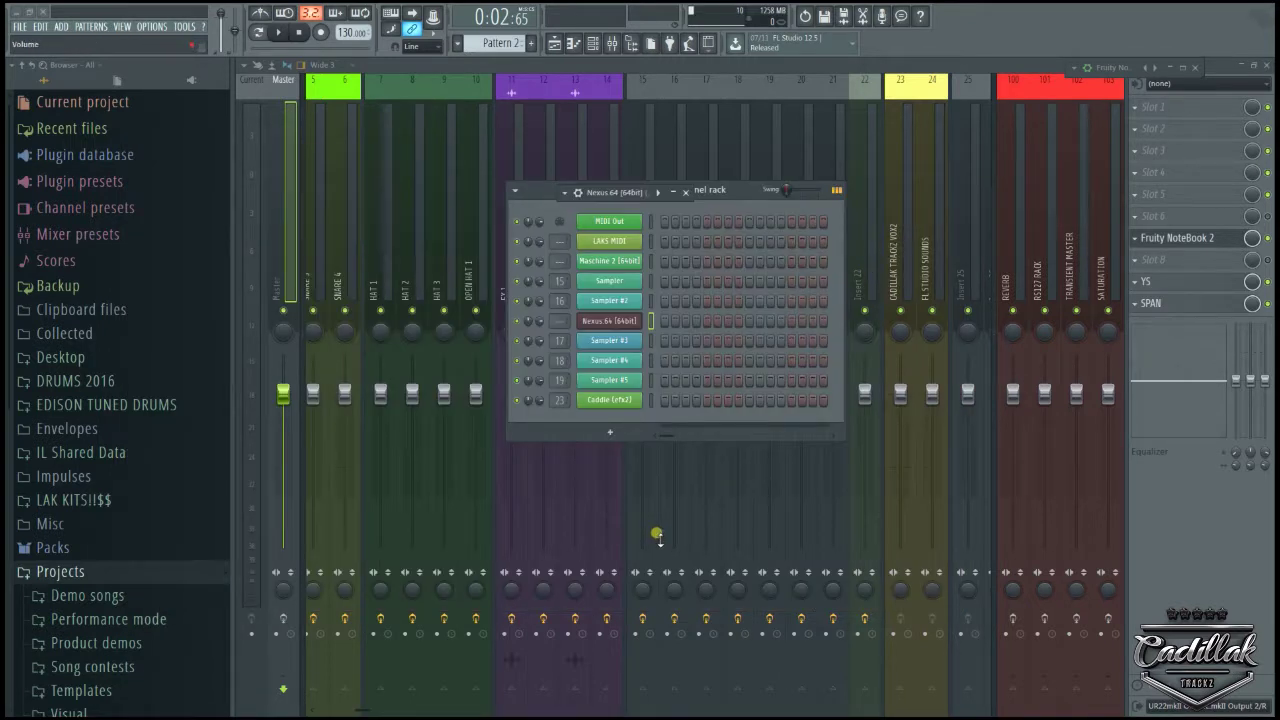
Step: Switch playback to song mode, toggling loop recording on and off and undoing its added marker
key(alt+t)
key(l)
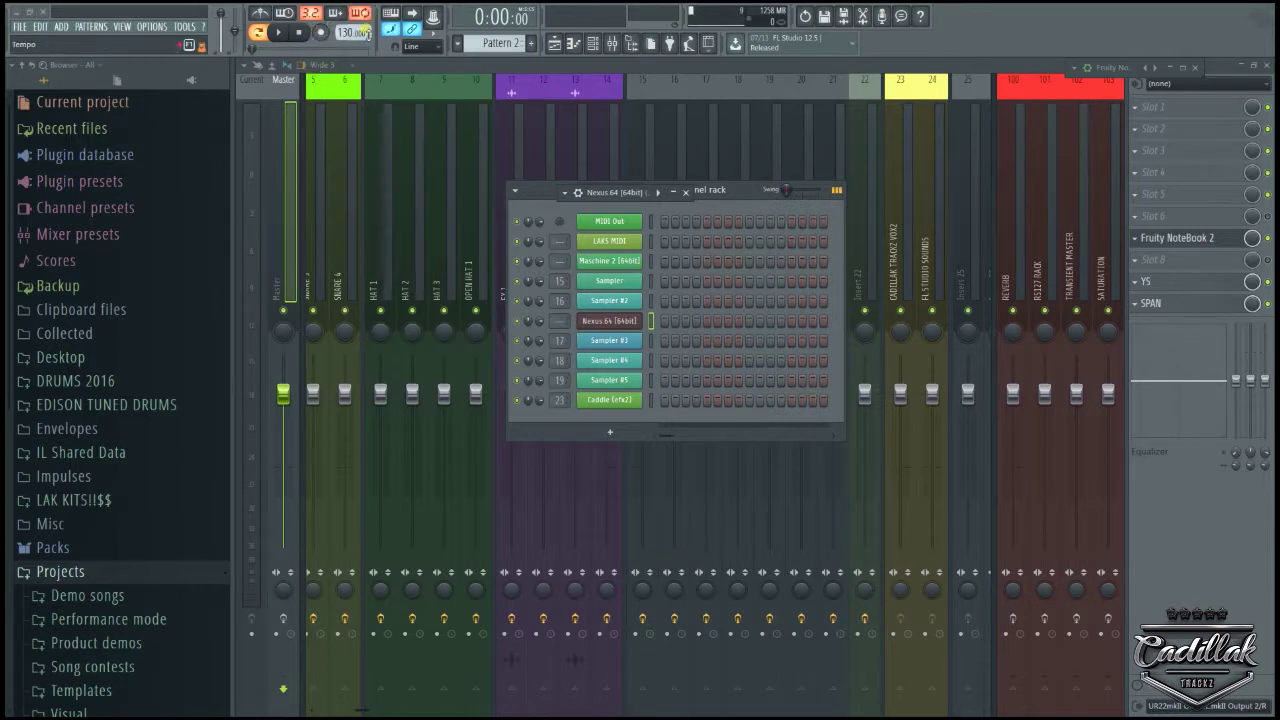
click(357, 14)
key(ctrl+z)
click(357, 16)
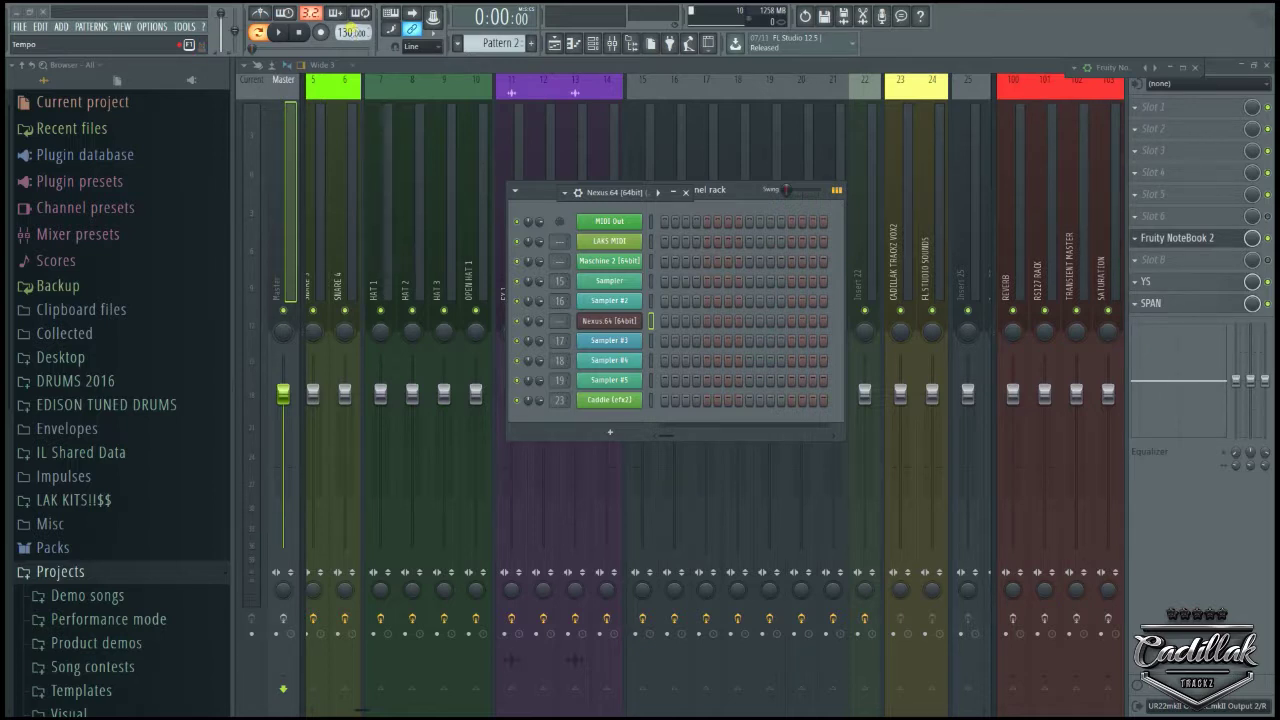
Step: Hide the channel rack, show the Playlist, and shrink the Mixer to a small floating window
key(F8)
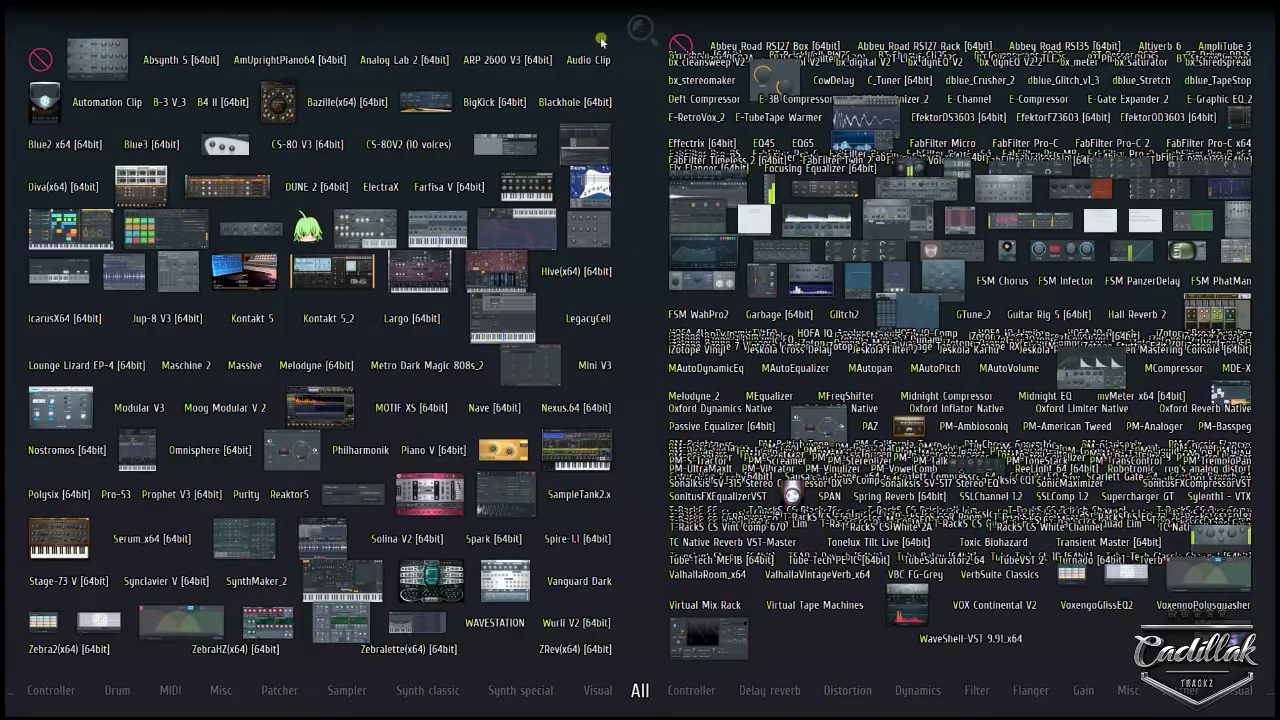
key(F8)
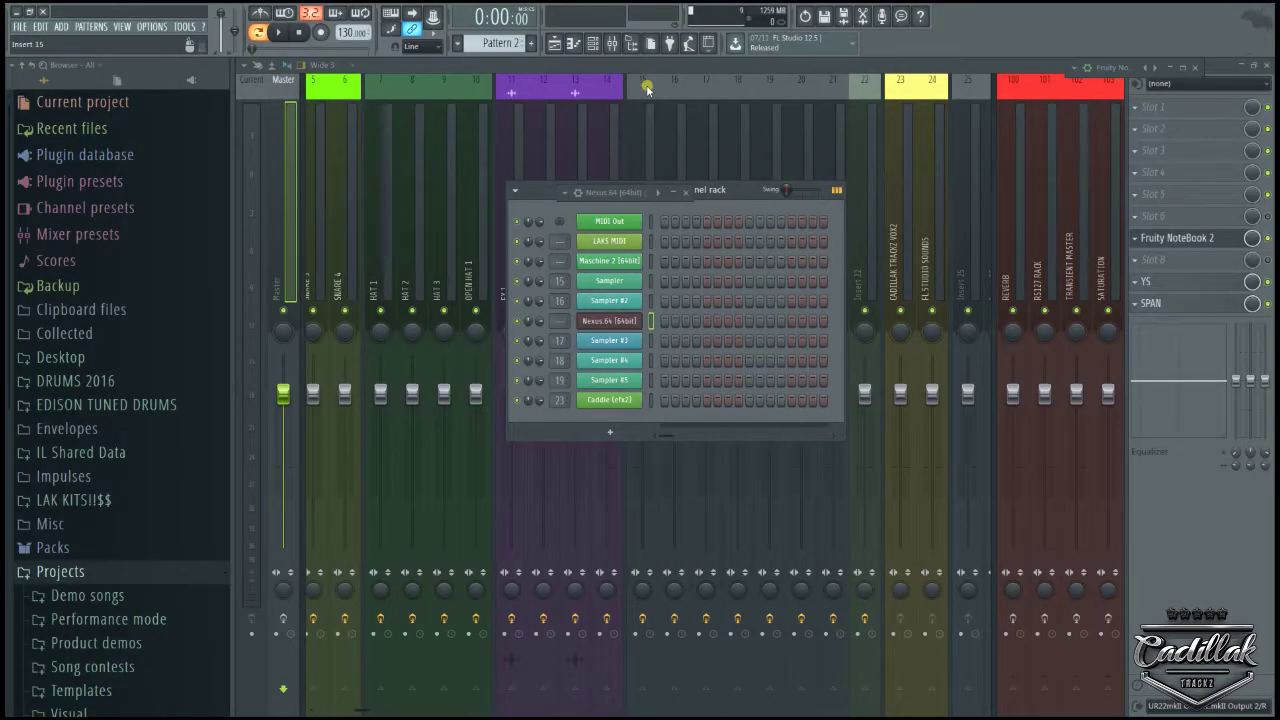
key(F9)
key(F9)
key(F9)
key(F9)
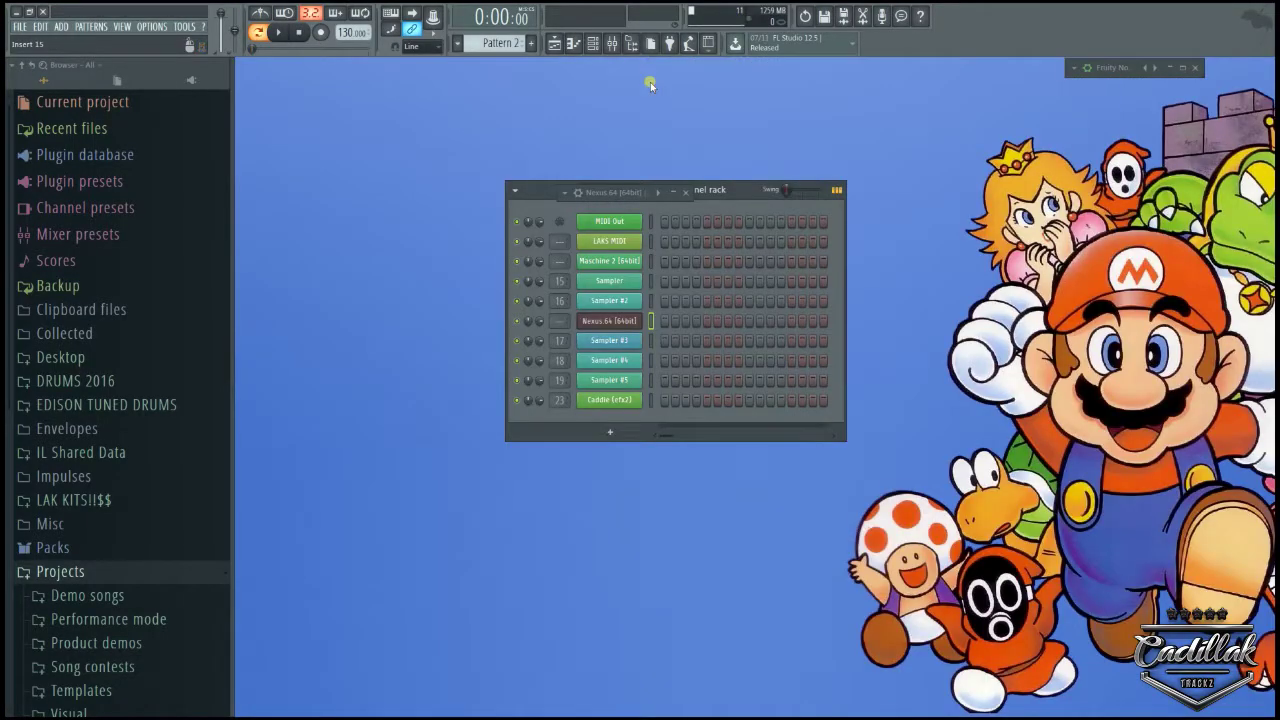
key(F6)
key(F6)
key(F6)
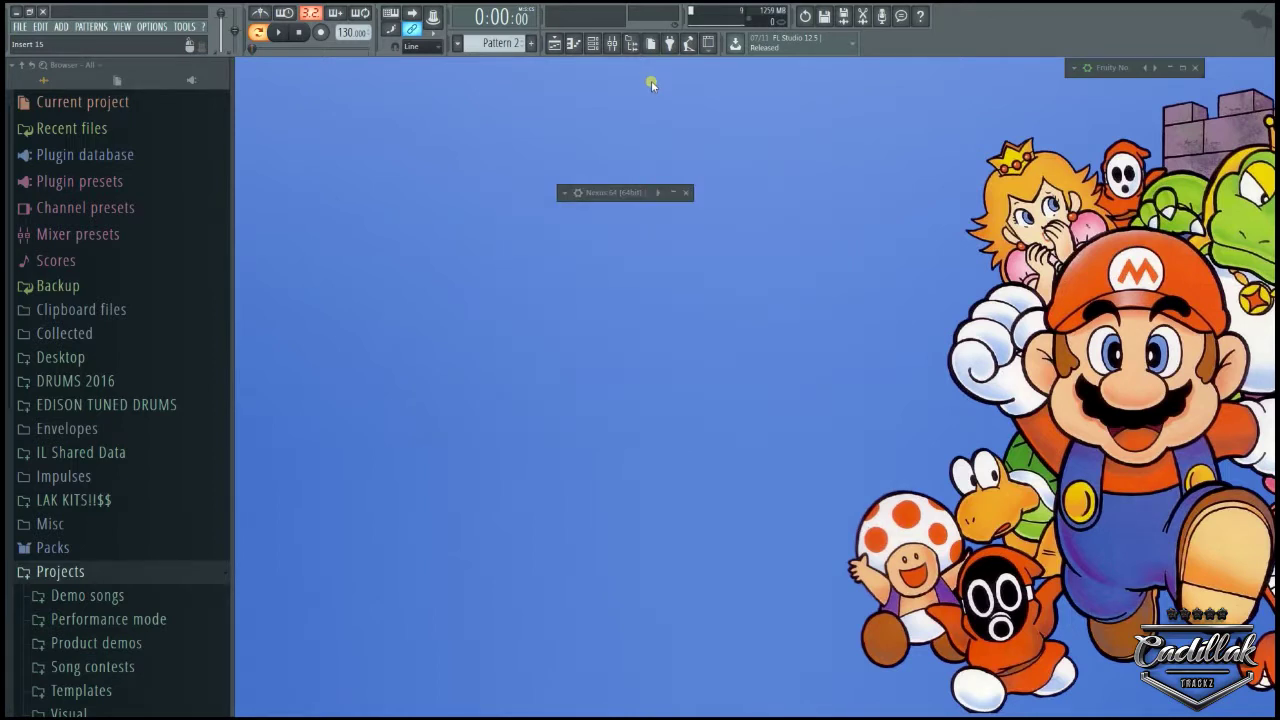
key(F5)
key(F5)
key(F5)
key(F5)
key(F5)
key(F6)
key(F6)
key(F9)
key(F9)
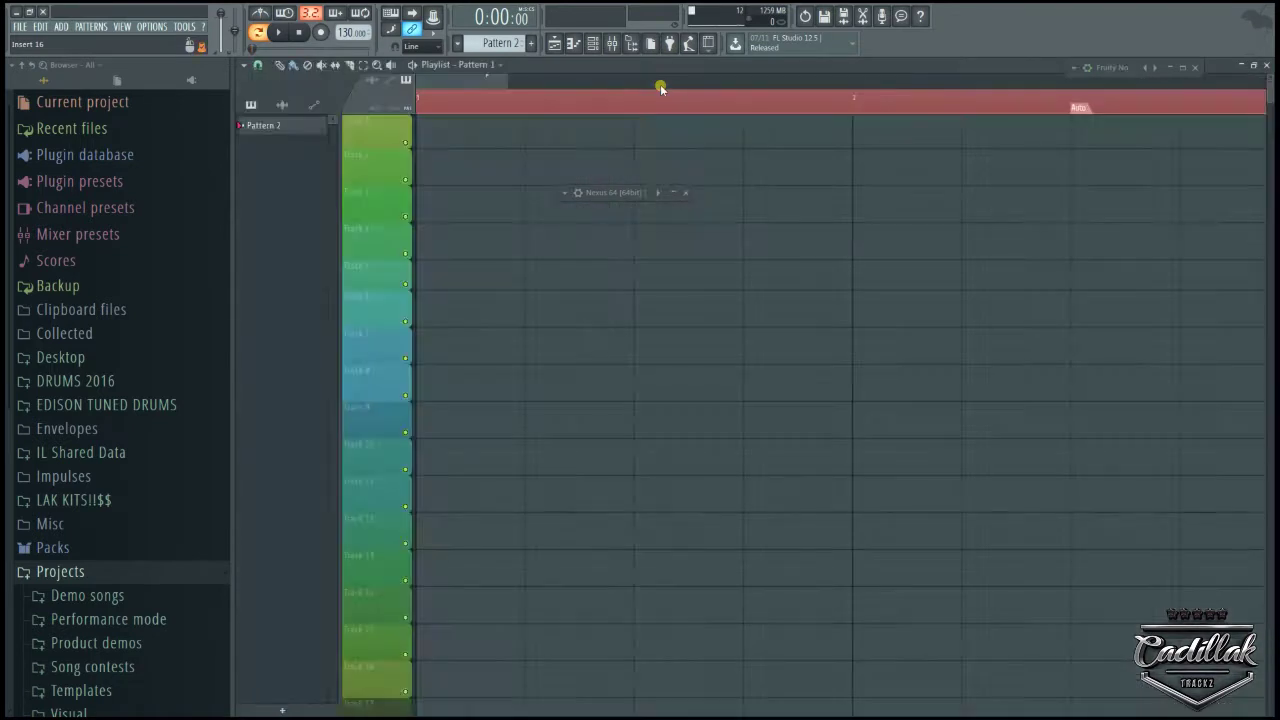
key(F9)
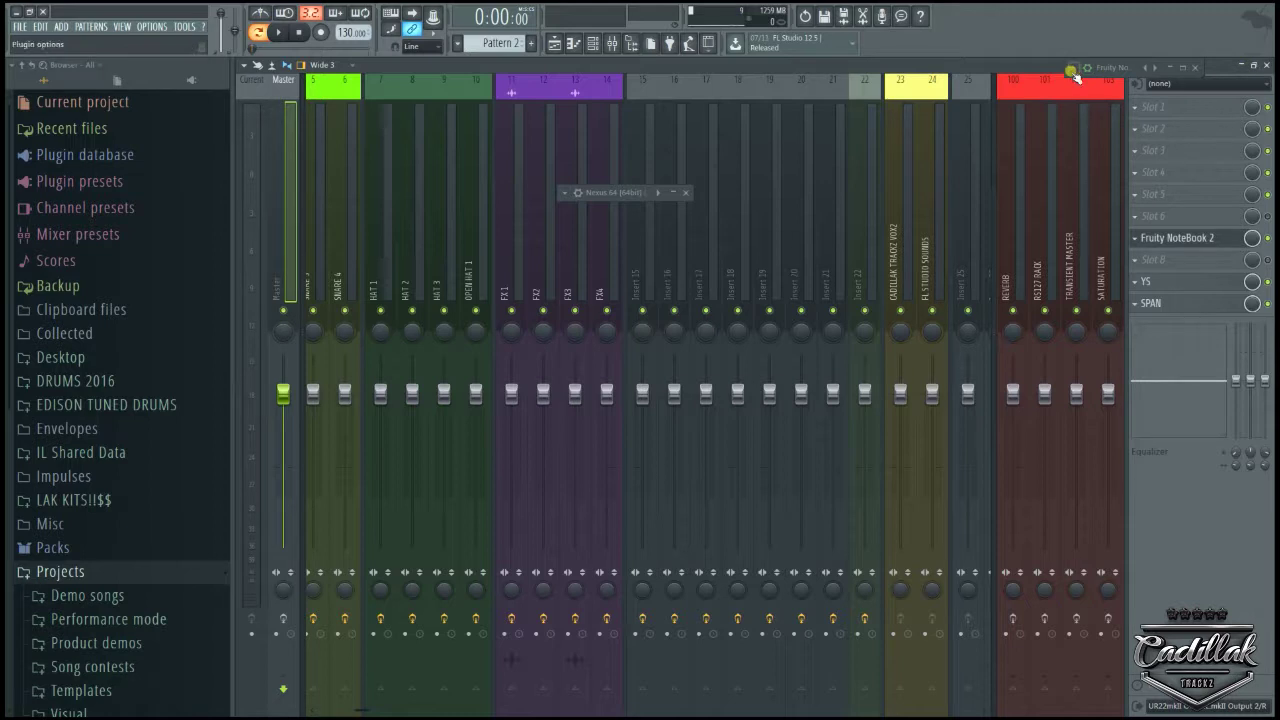
double_click(1012, 68)
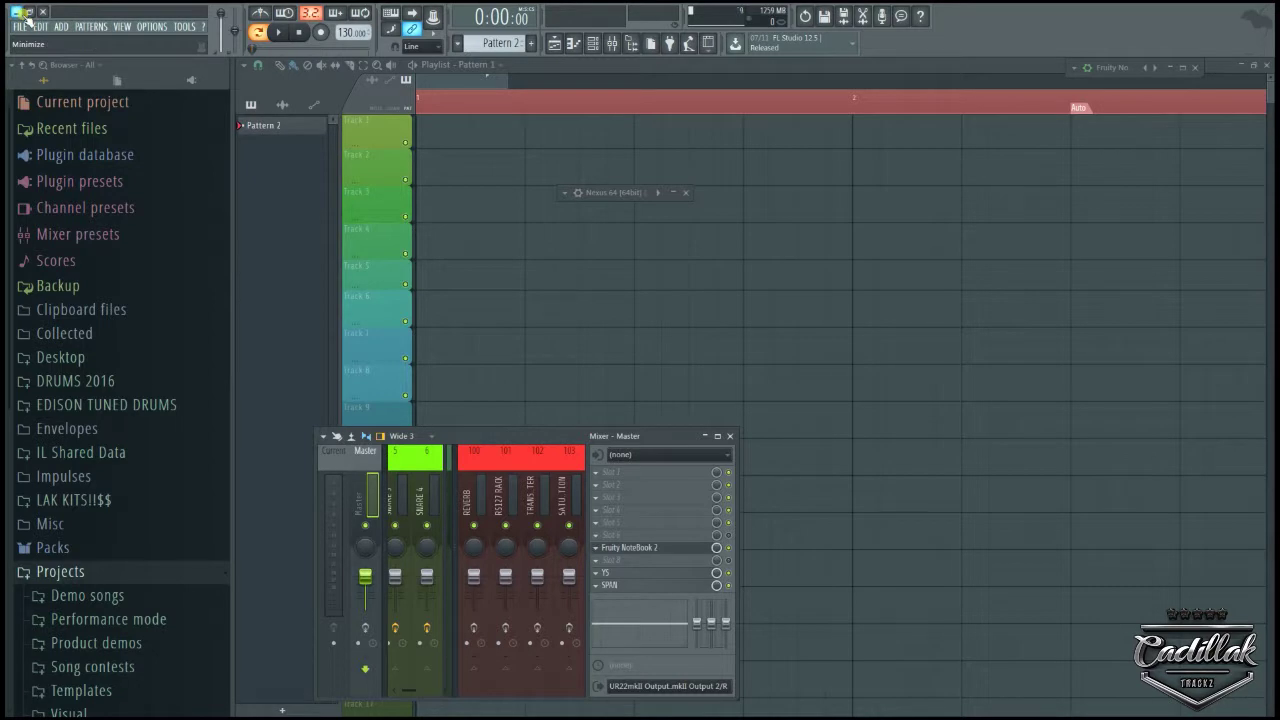
Step: Launch Controller Editor from Start > All Programs > Native Instruments > Controller Editor
key(super)
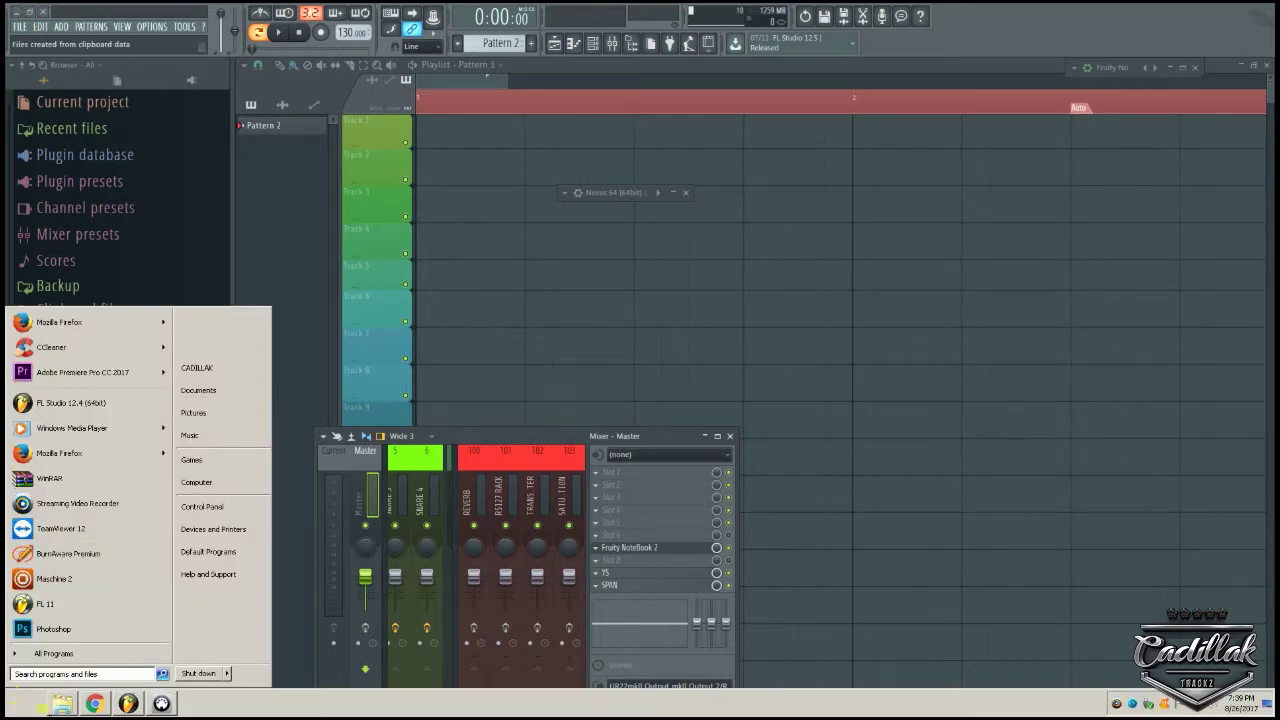
click(50, 653)
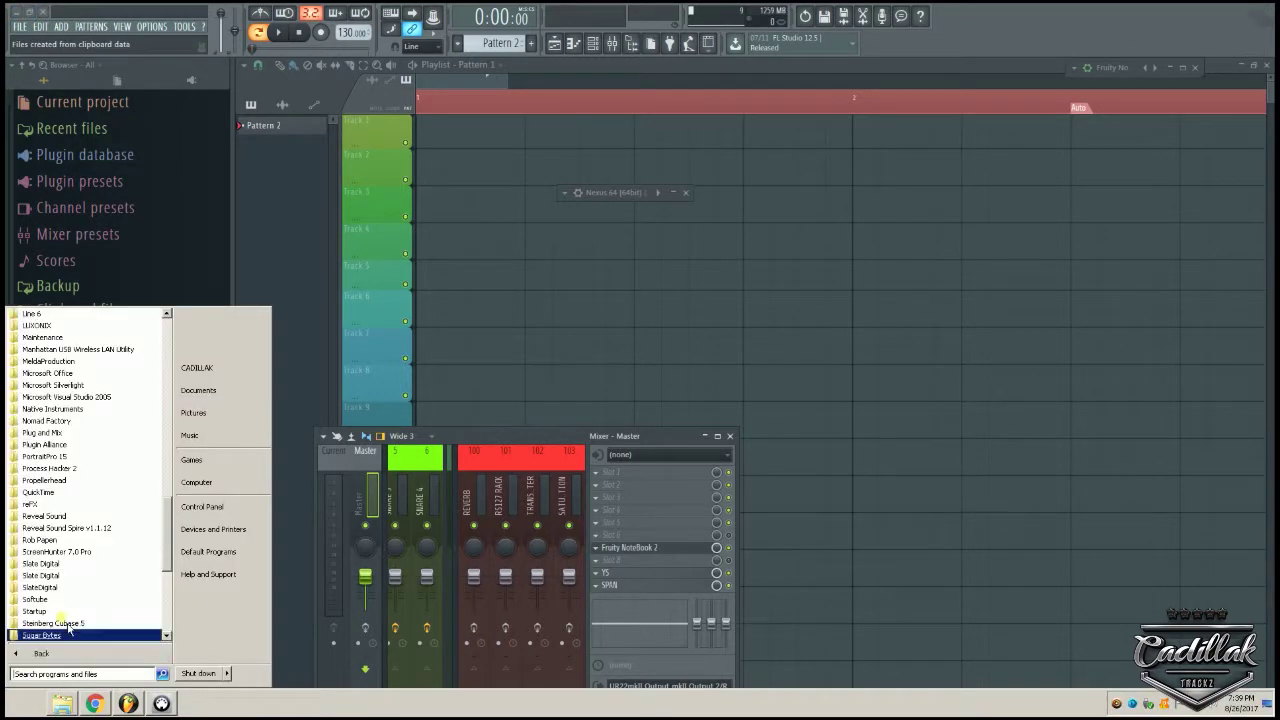
click(58, 414)
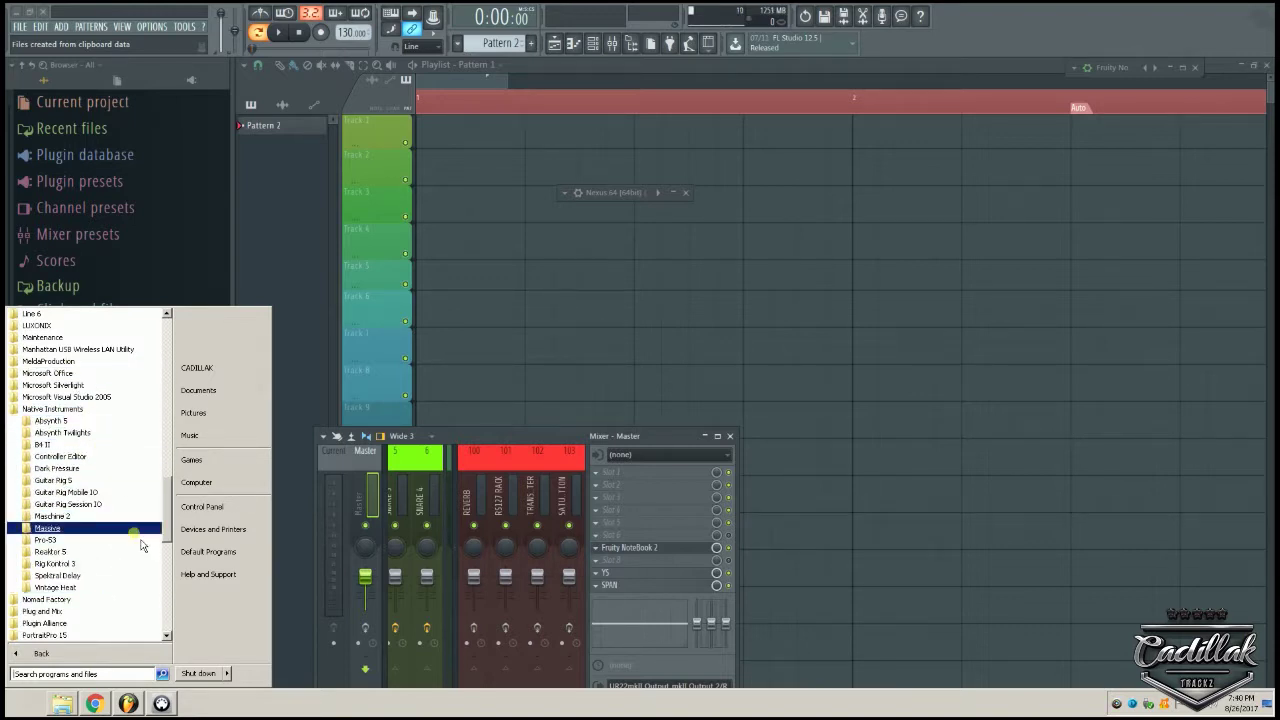
click(60, 456)
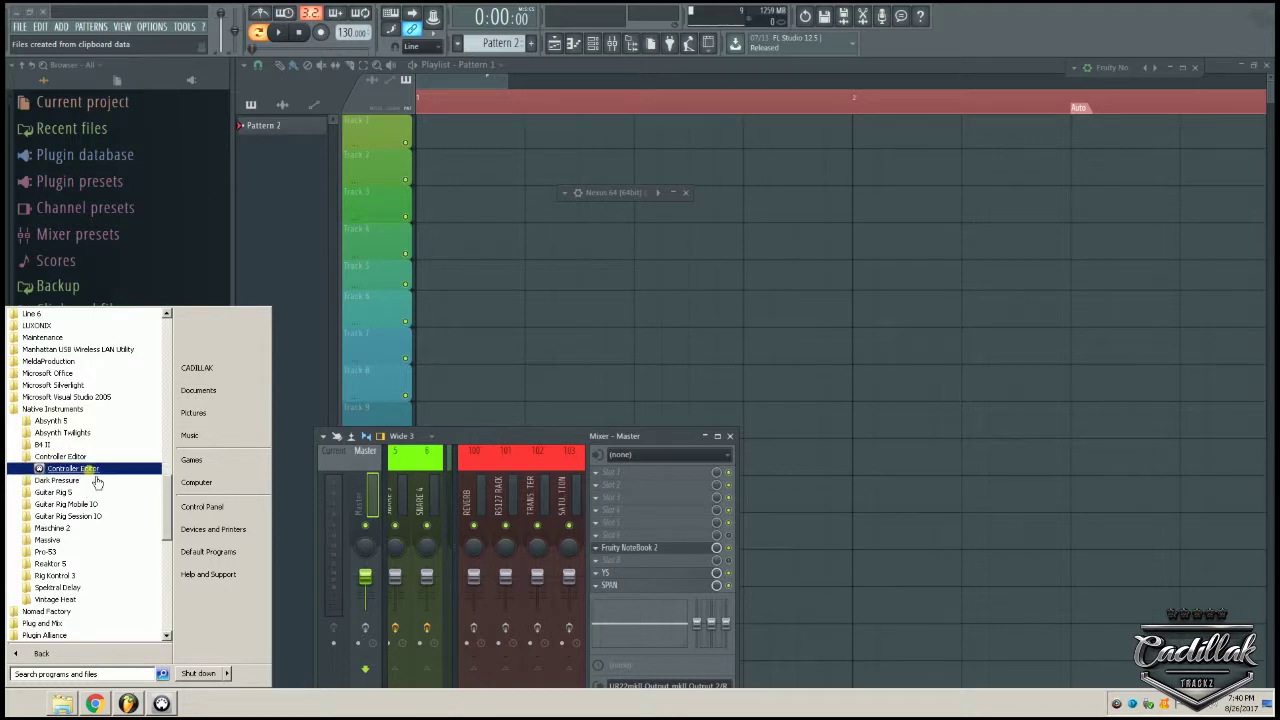
click(162, 703)
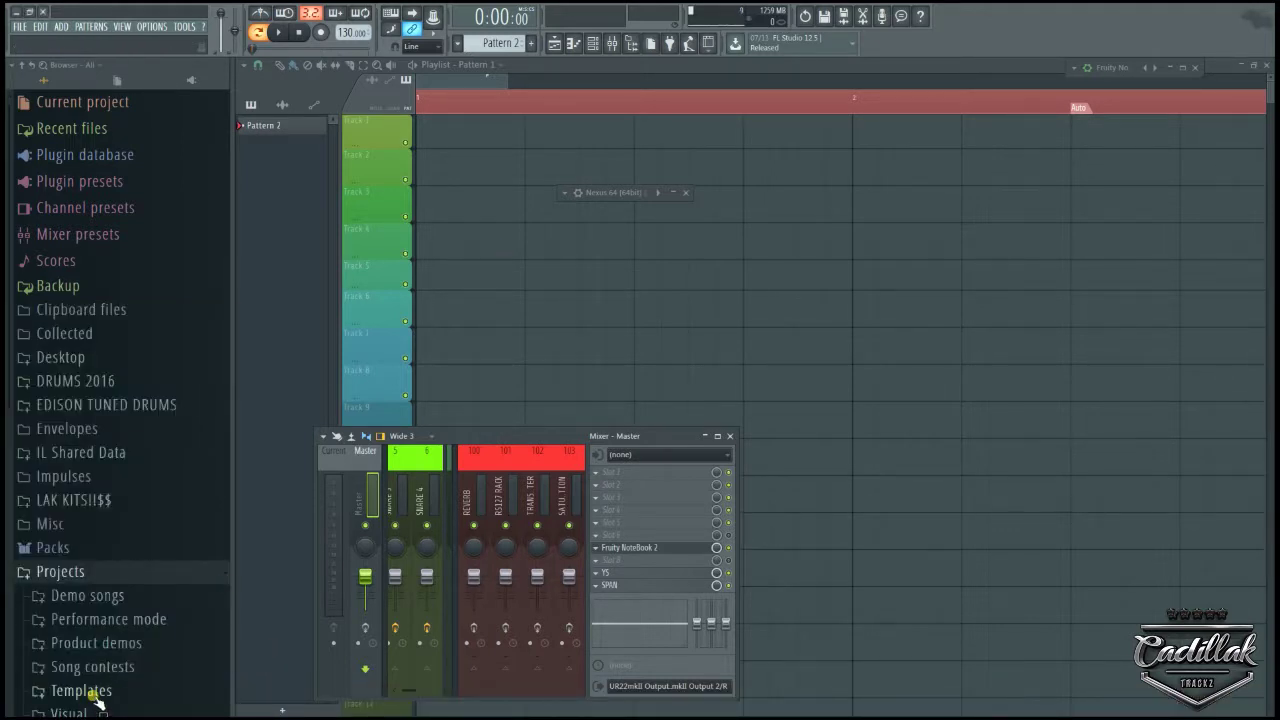
Step: On the Pages tab, browse the System knob pages (browser, edit, tempo, windows)
key(alt+Tab)
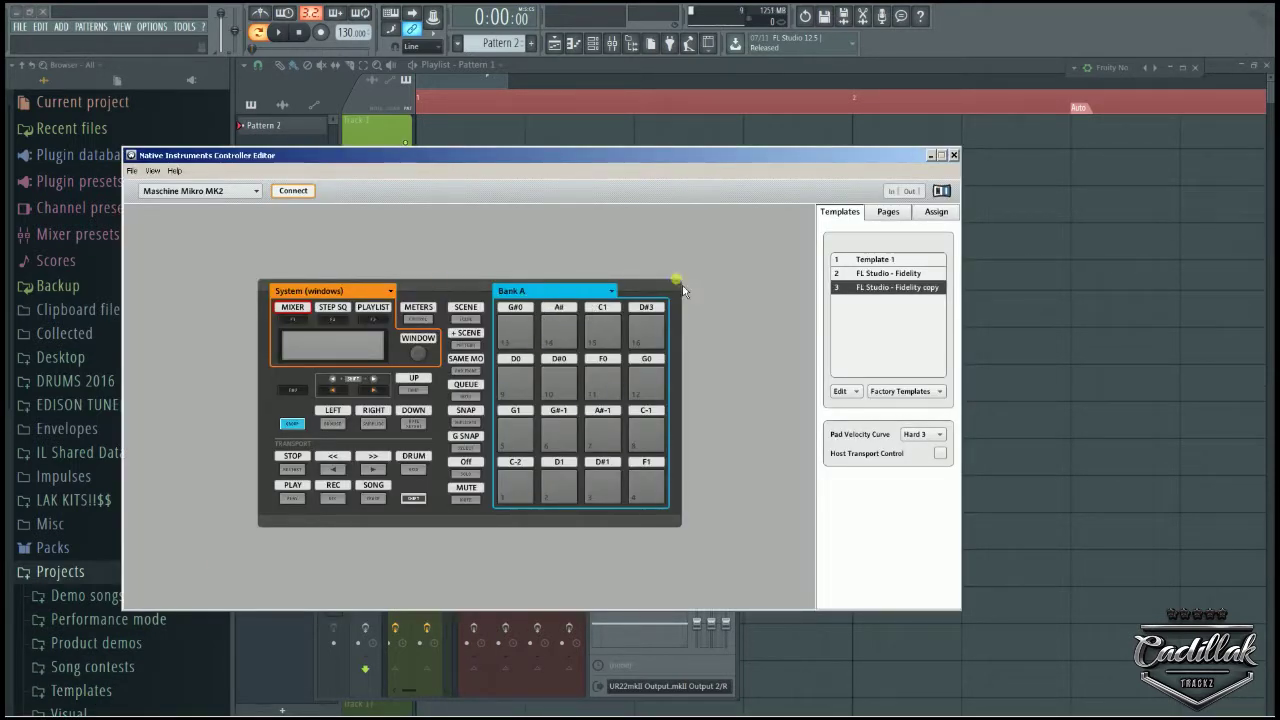
click(892, 215)
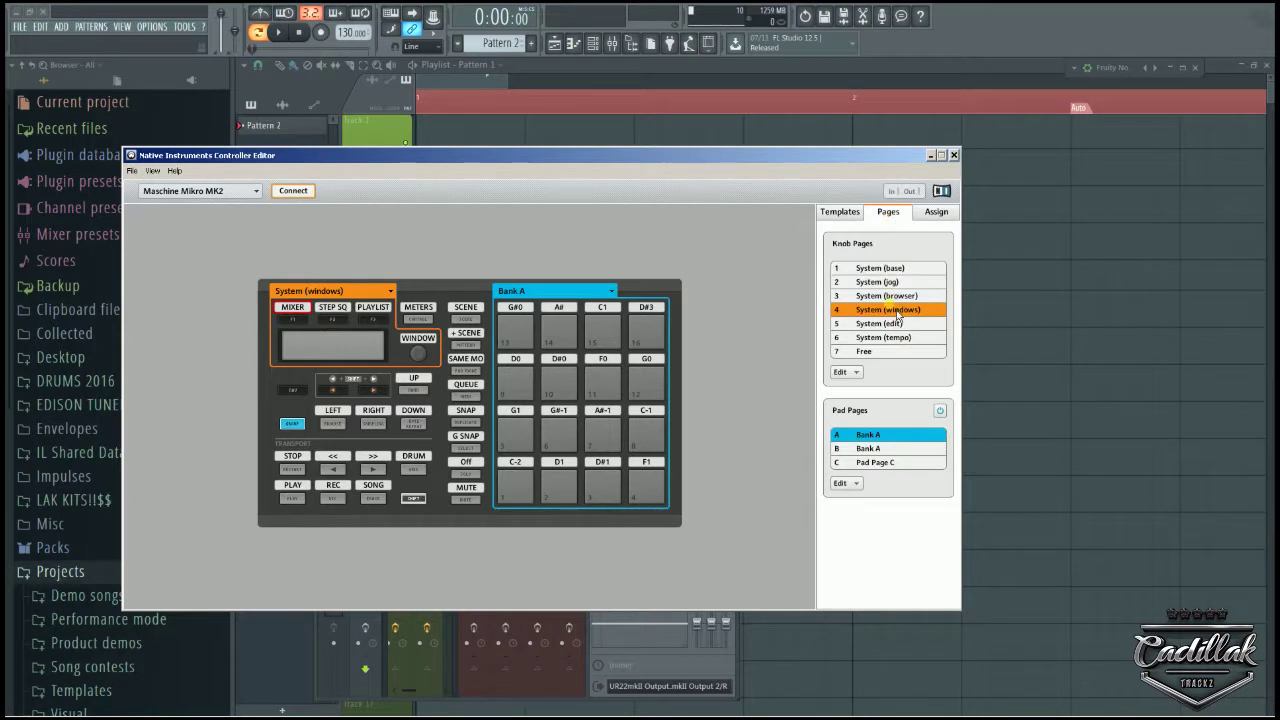
click(907, 300)
click(896, 324)
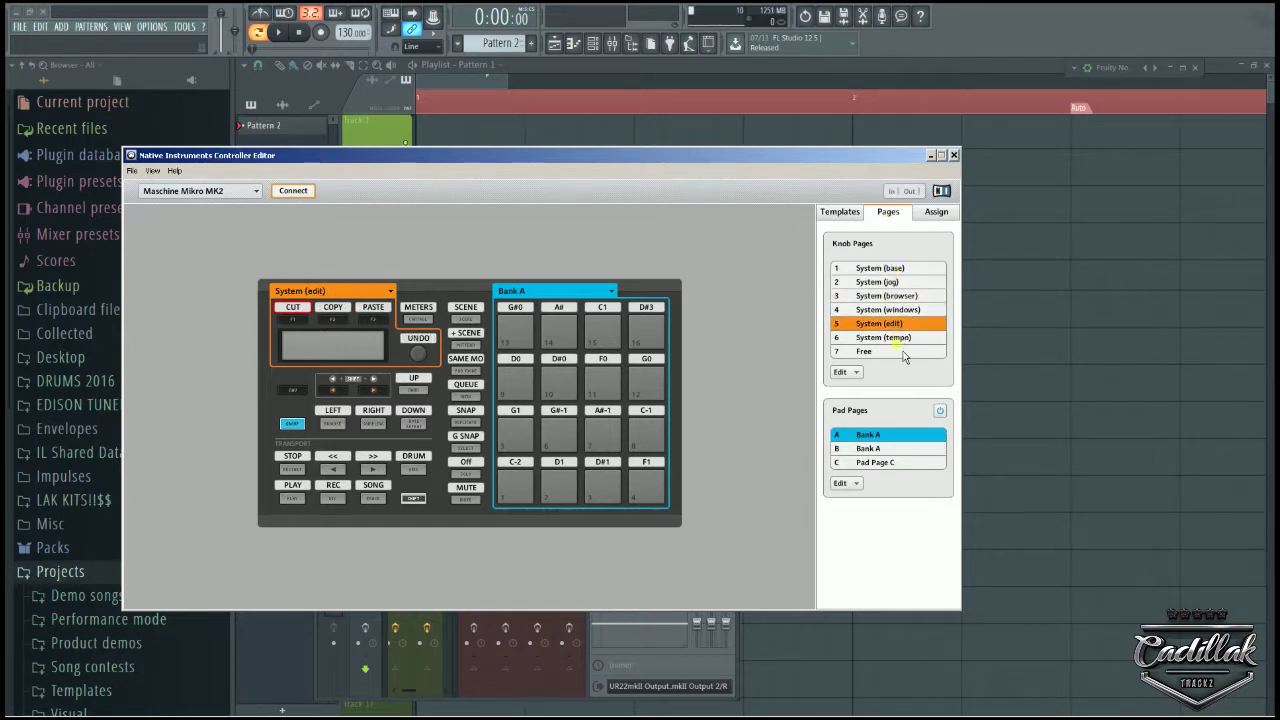
click(910, 339)
click(911, 310)
click(910, 296)
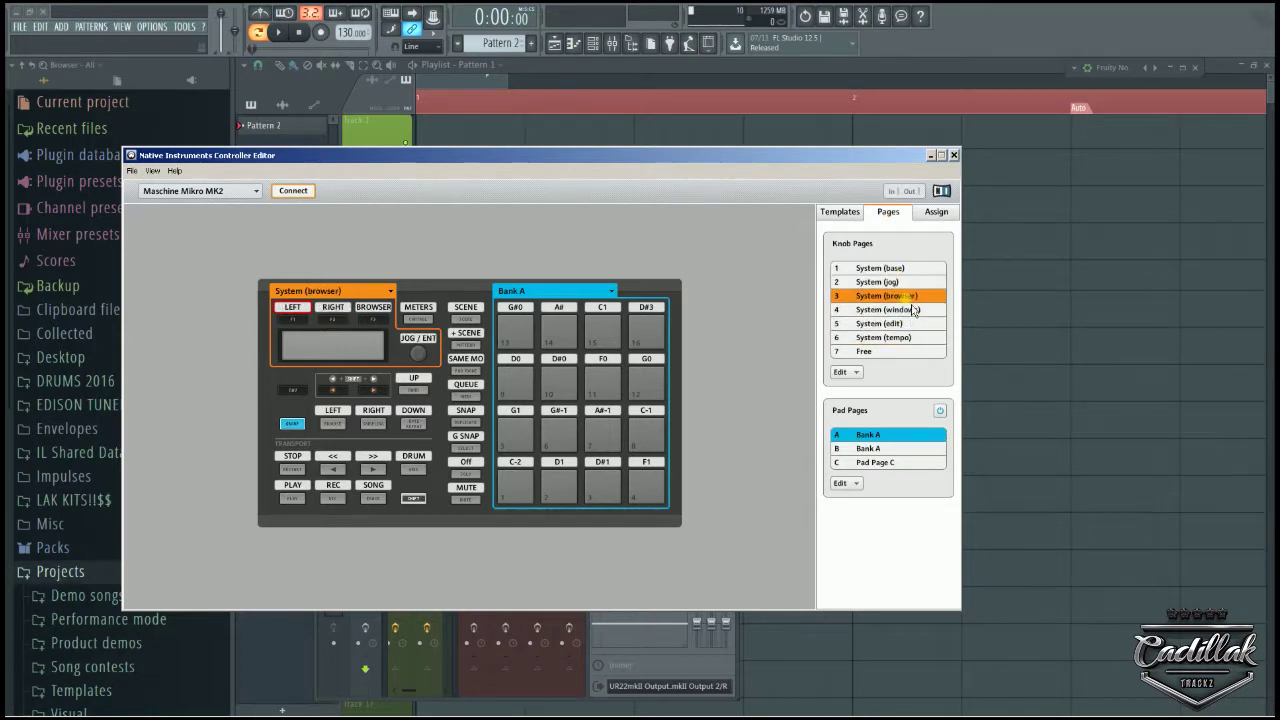
click(911, 310)
Step: Drag System (jog) above System (base) so it becomes knob page 1
click(911, 335)
drag(900, 268, 905, 282)
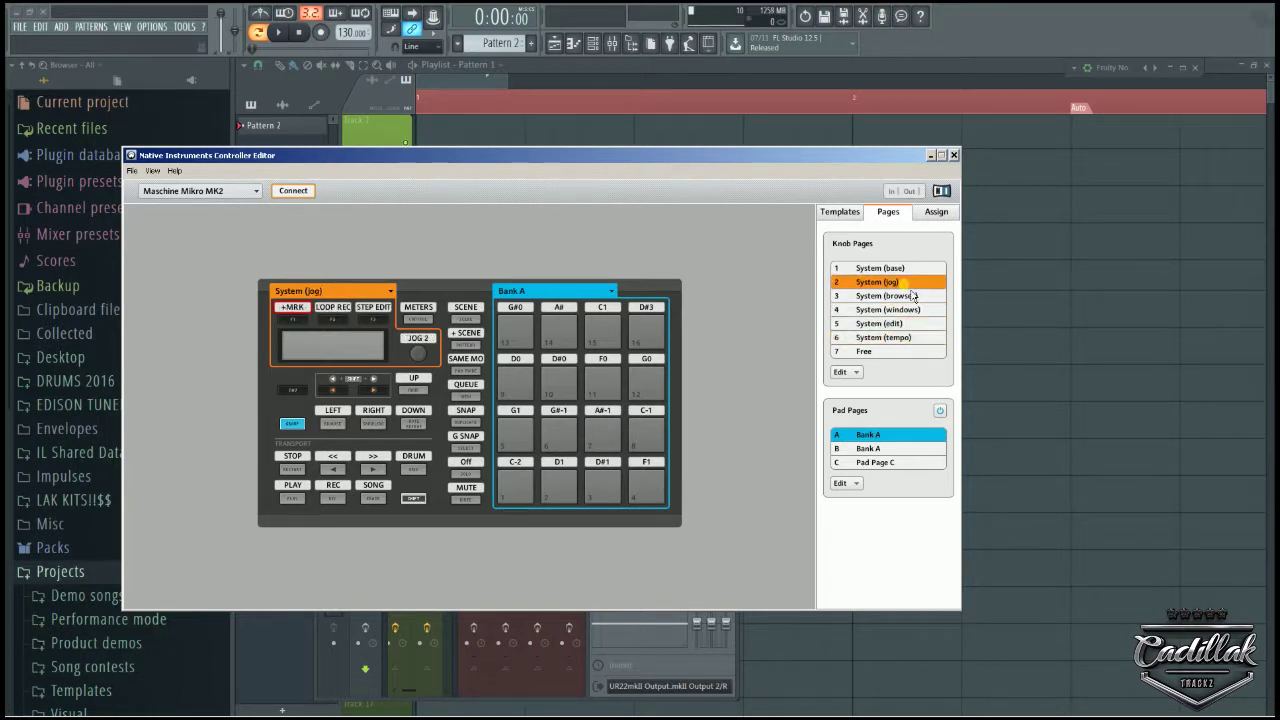
click(905, 351)
click(908, 323)
click(900, 268)
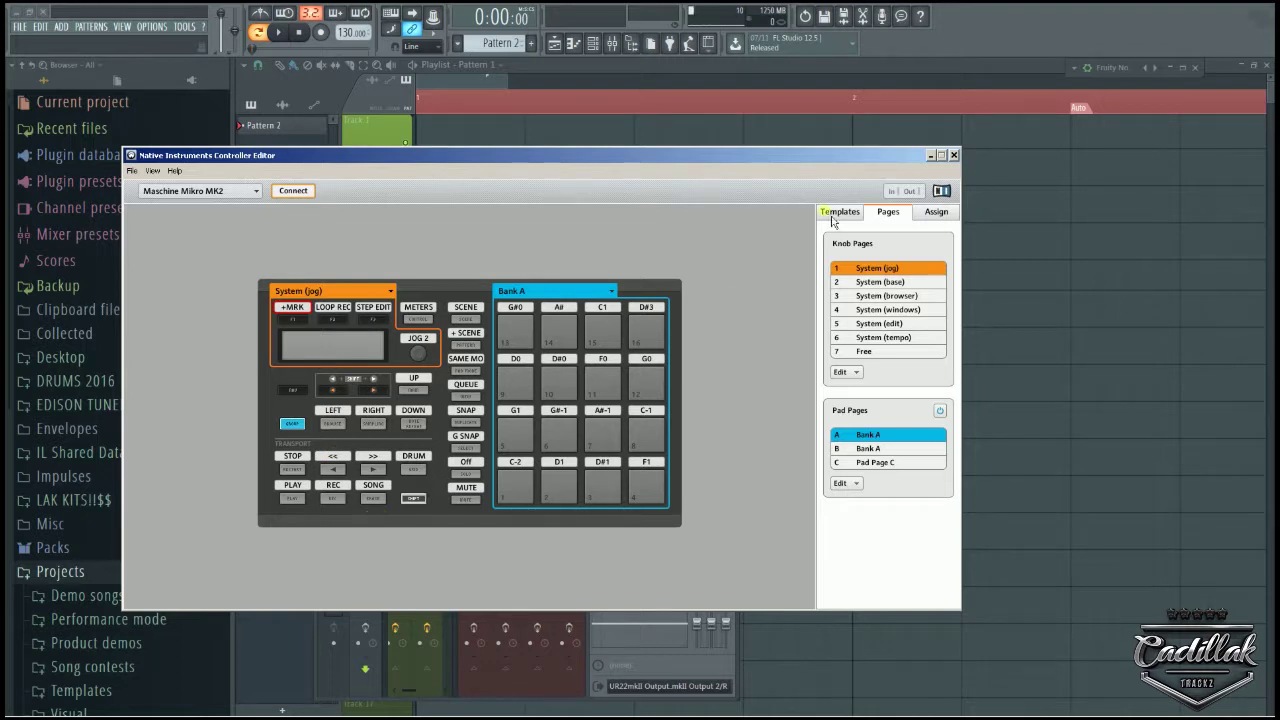
Step: Re-enable Host Transport Control on the Templates tab so STOP, PLAY, REC and SONG drive FL Studio
click(836, 214)
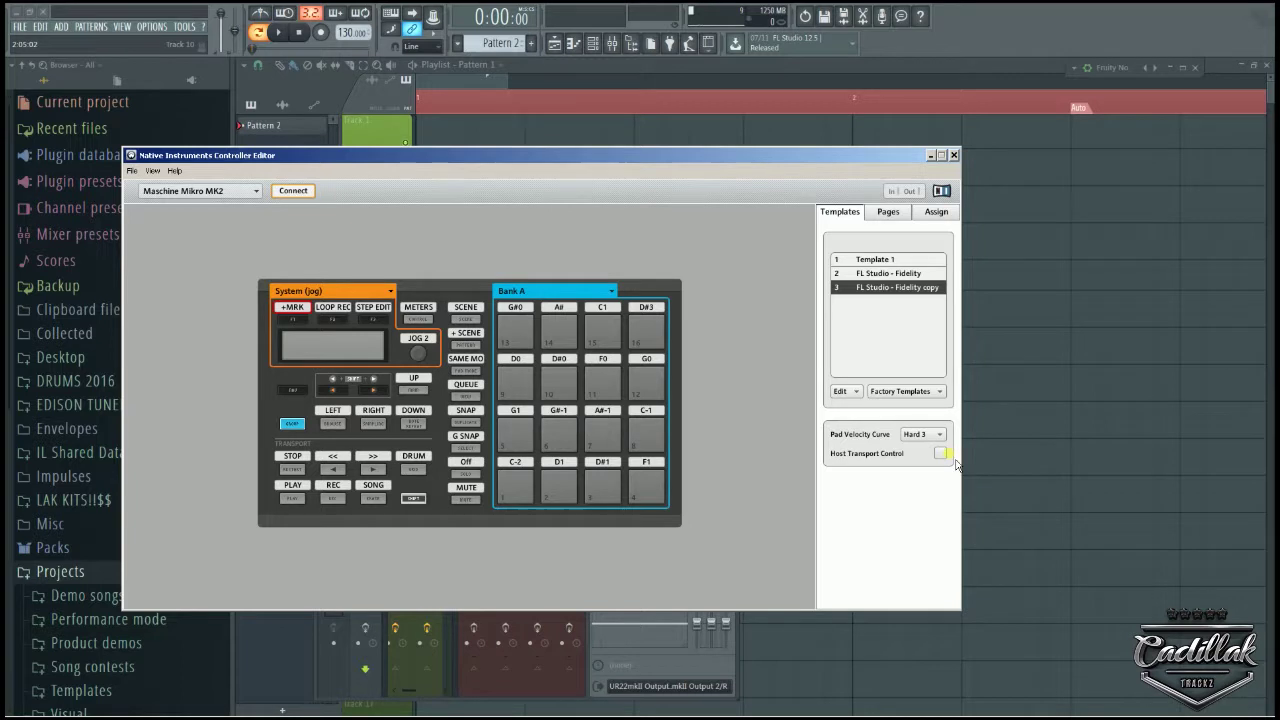
click(941, 453)
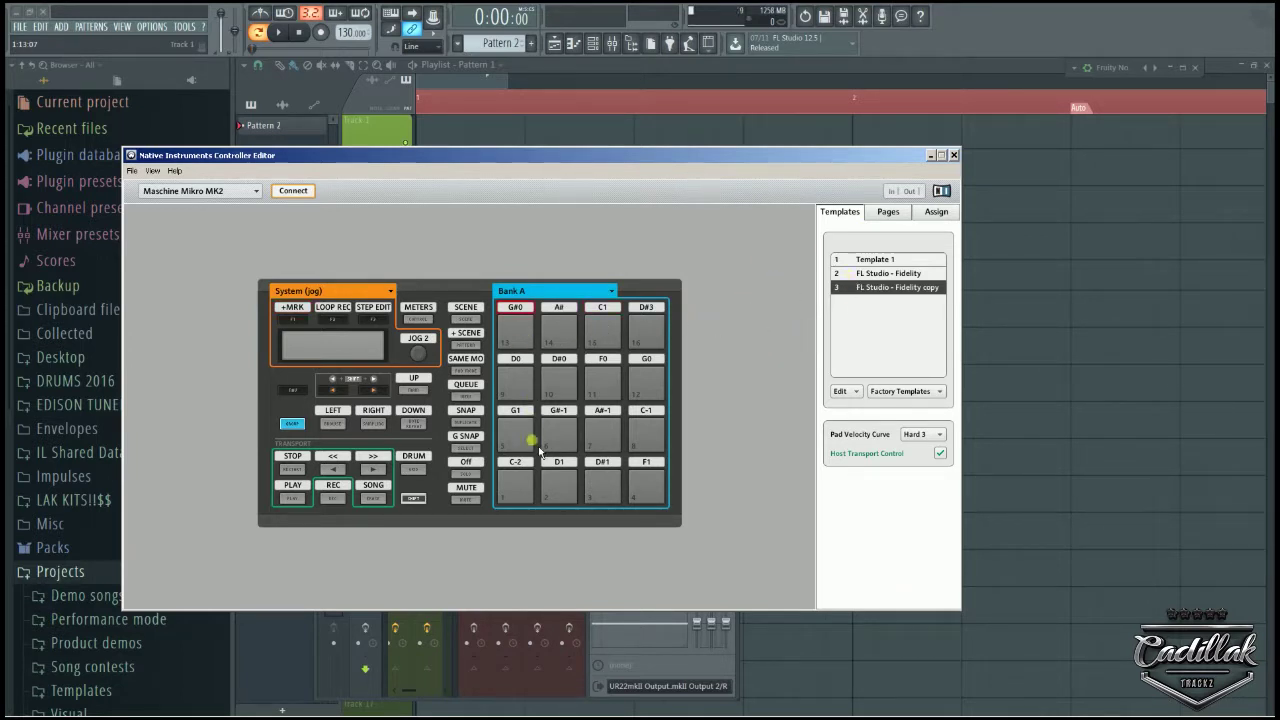
Step: Select the G#0 pad and review its note assignment for the C minor C1–D#3 mapping
click(503, 310)
click(888, 213)
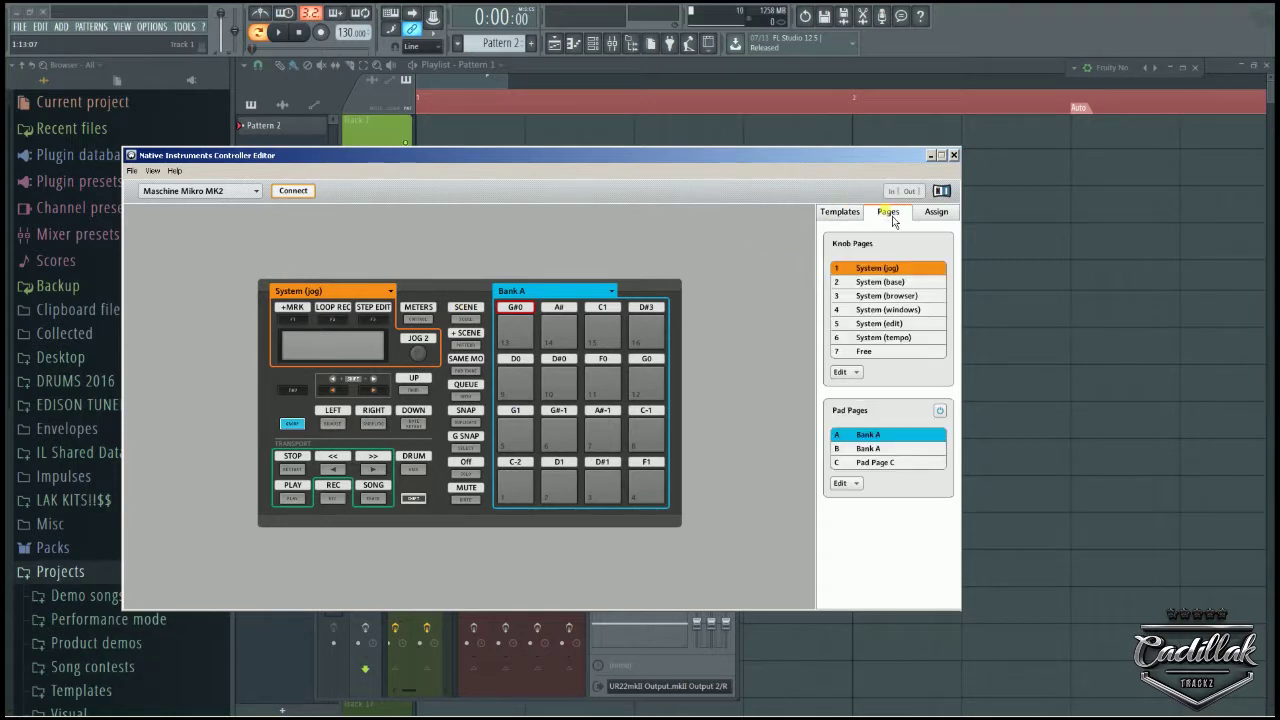
click(938, 215)
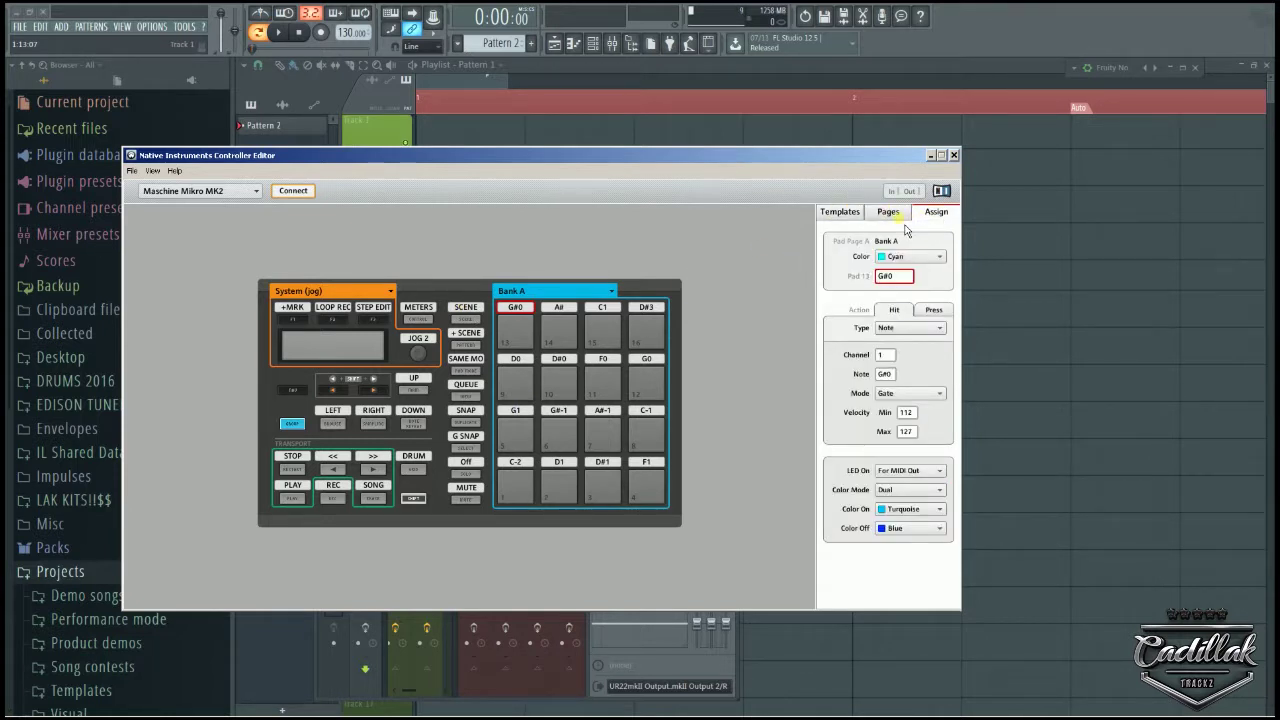
click(888, 213)
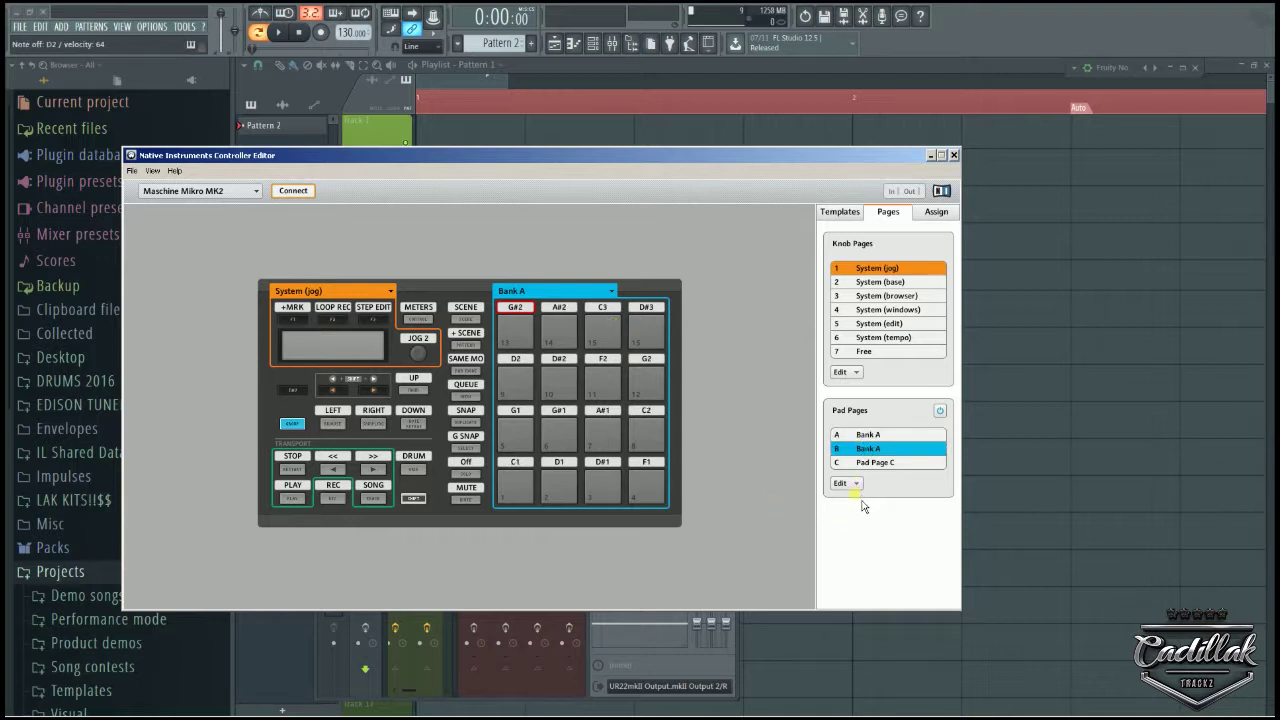
Step: Open the Pad Pages Edit menu and close it again
click(857, 484)
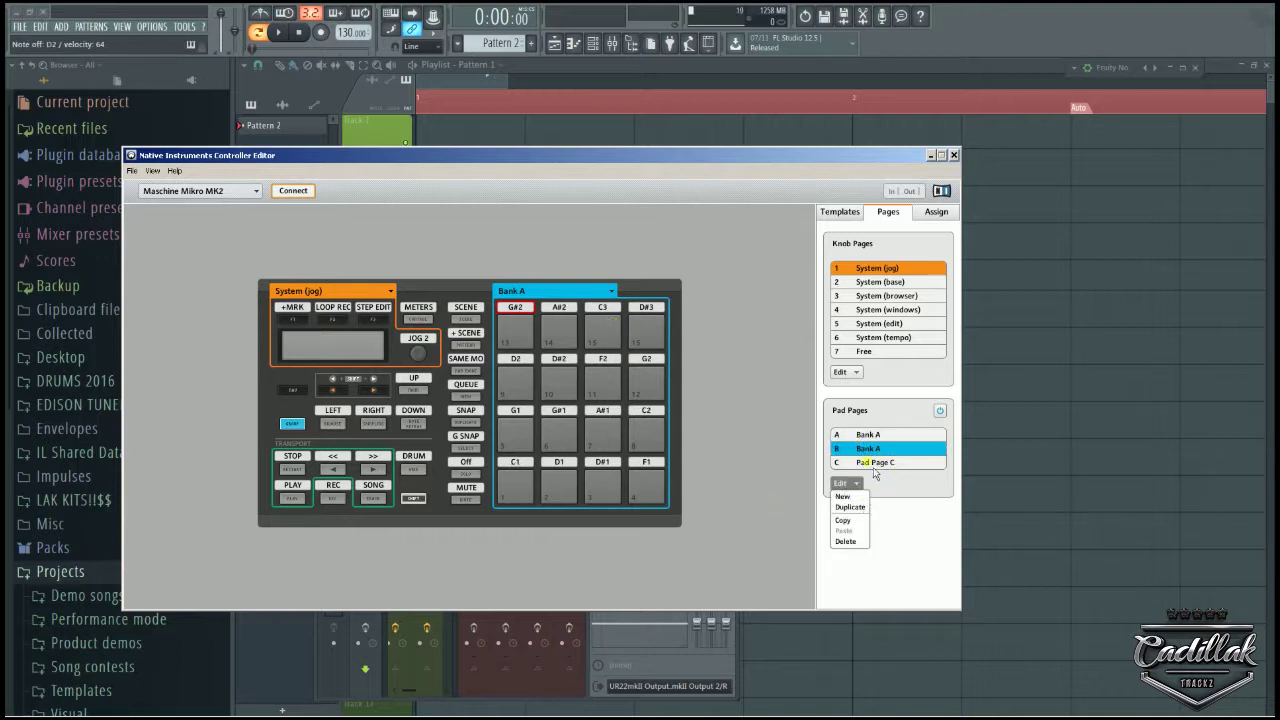
click(743, 415)
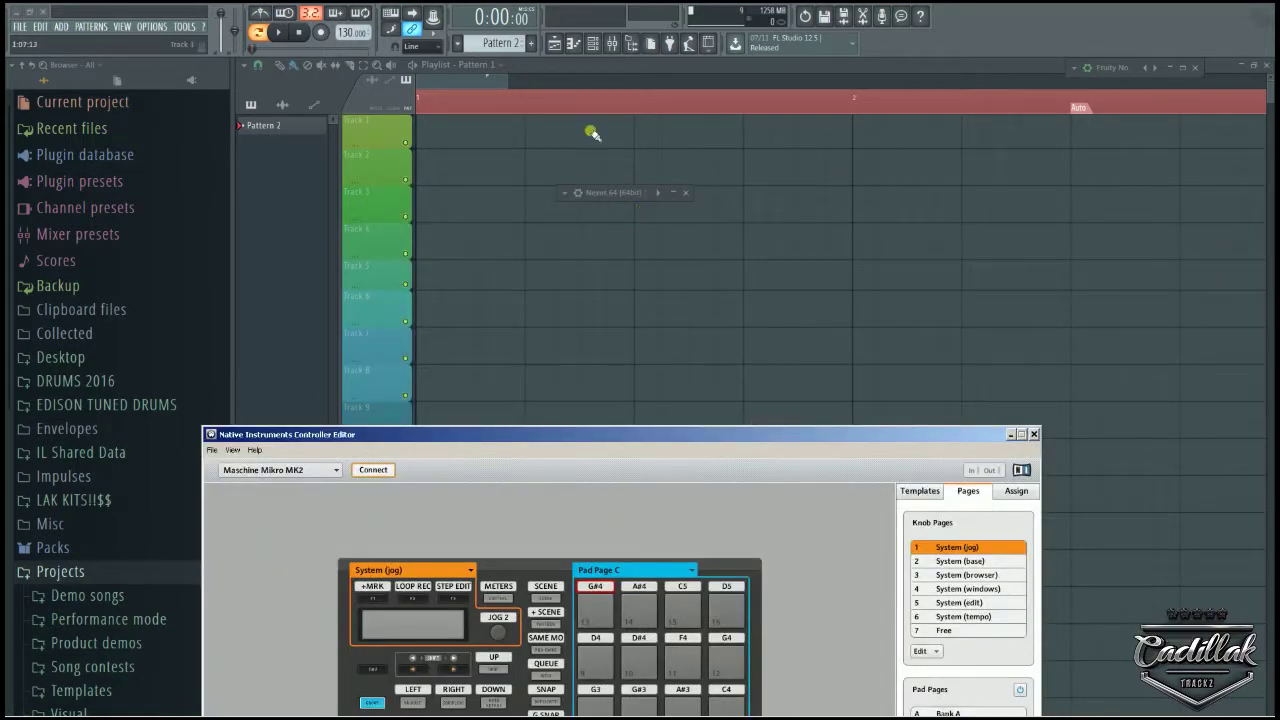
Step: Back in FL Studio, open the Maschine 2 plugin from the Channel rack
click(570, 55)
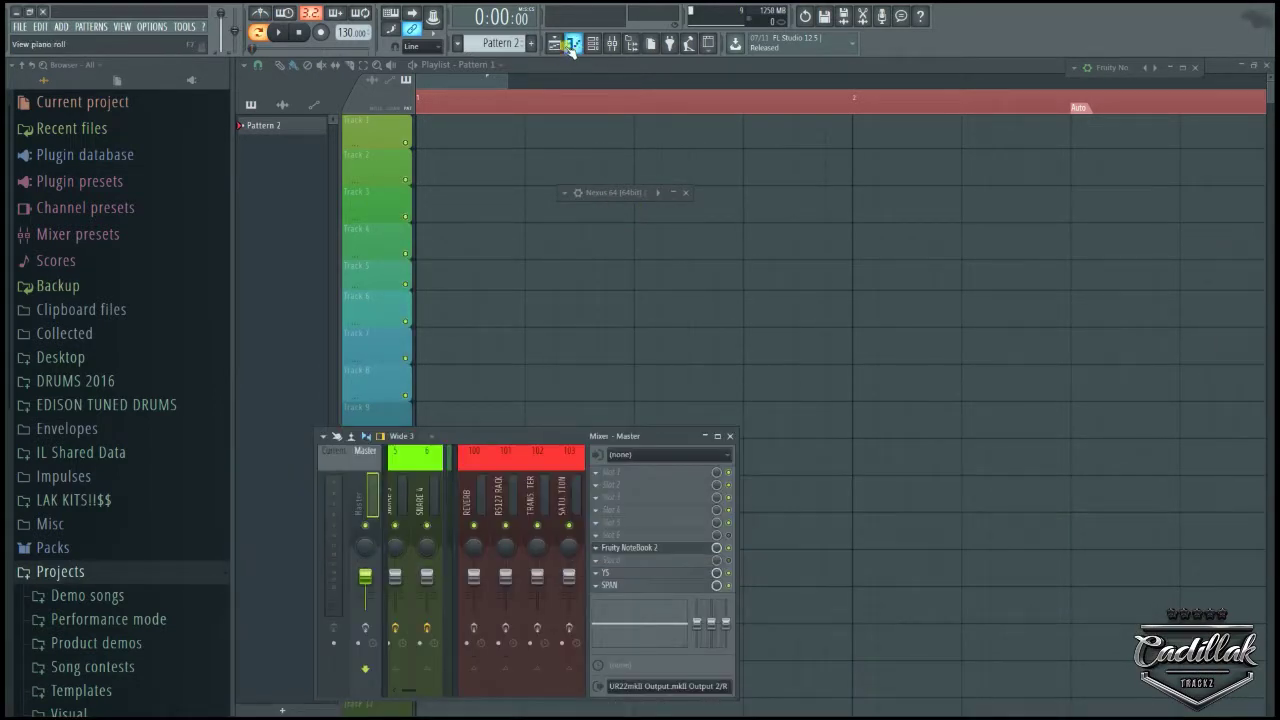
click(593, 43)
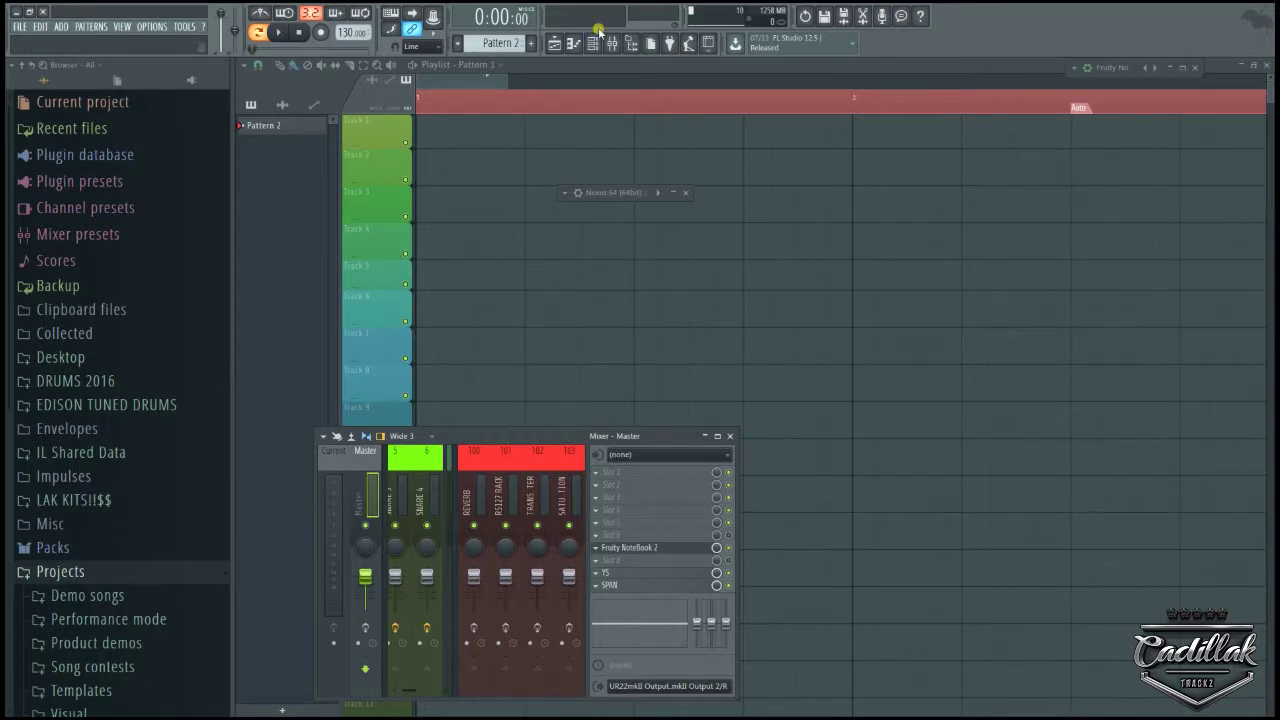
click(614, 261)
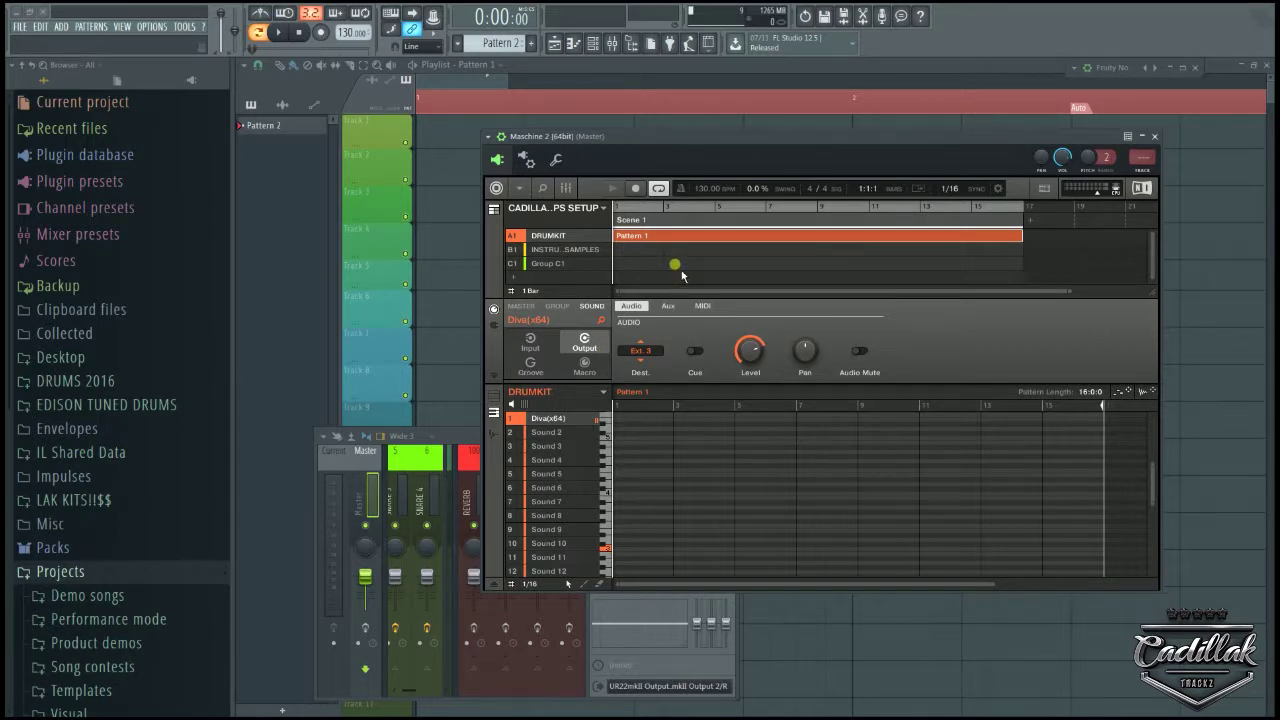
Step: Bring Controller Editor forward and move its window up and to the left
key(alt+Tab)
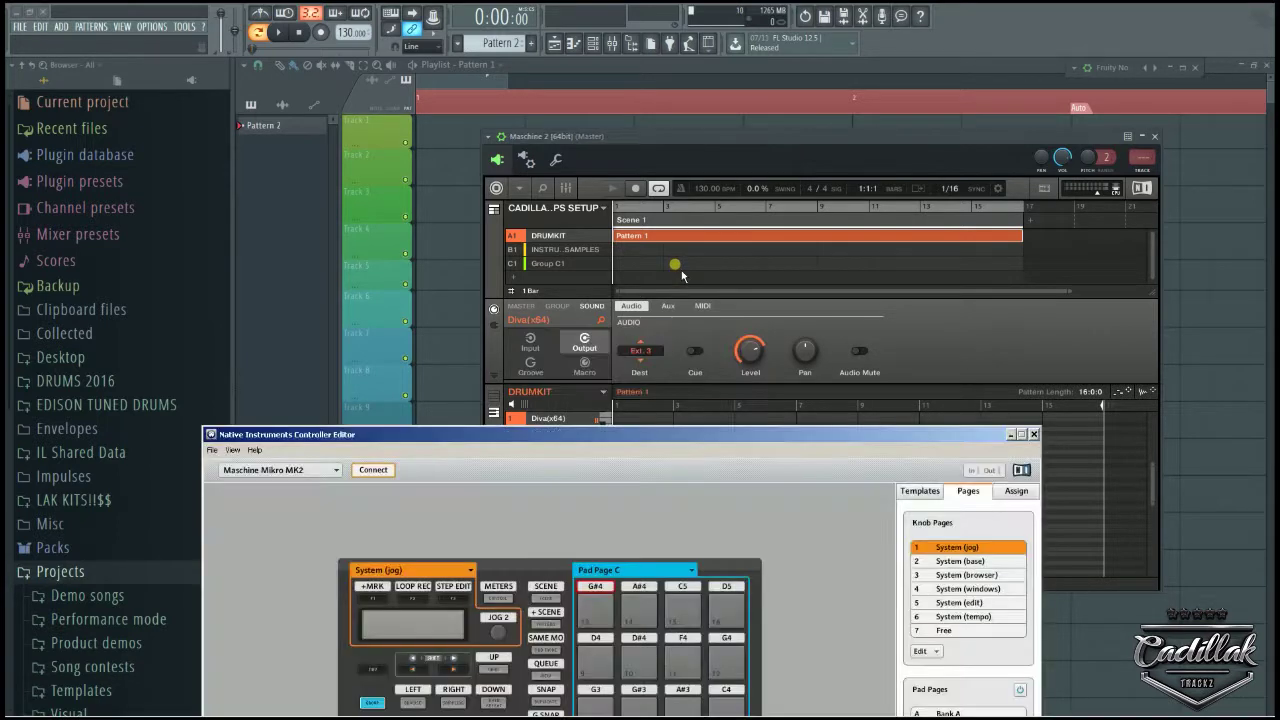
click(860, 434)
drag(860, 434, 544, 170)
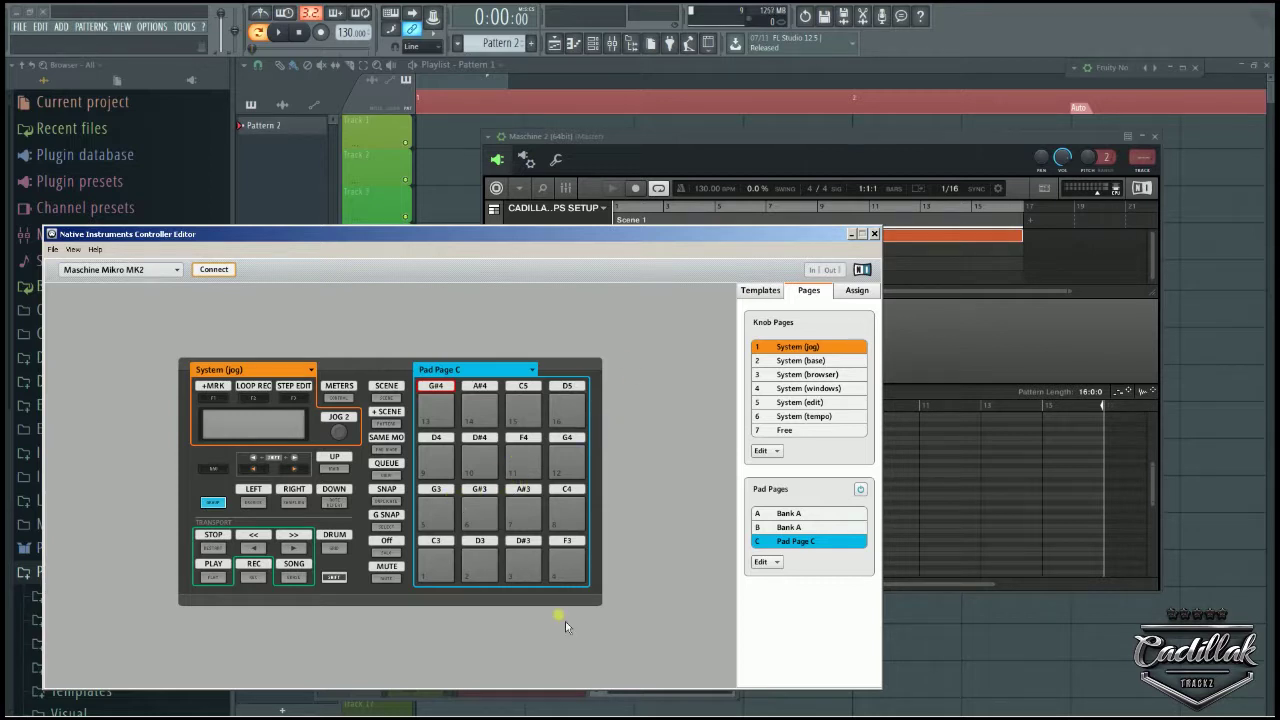
Step: Close Maschine 2, open the Nexus channel's plugin window, and move it left
click(895, 246)
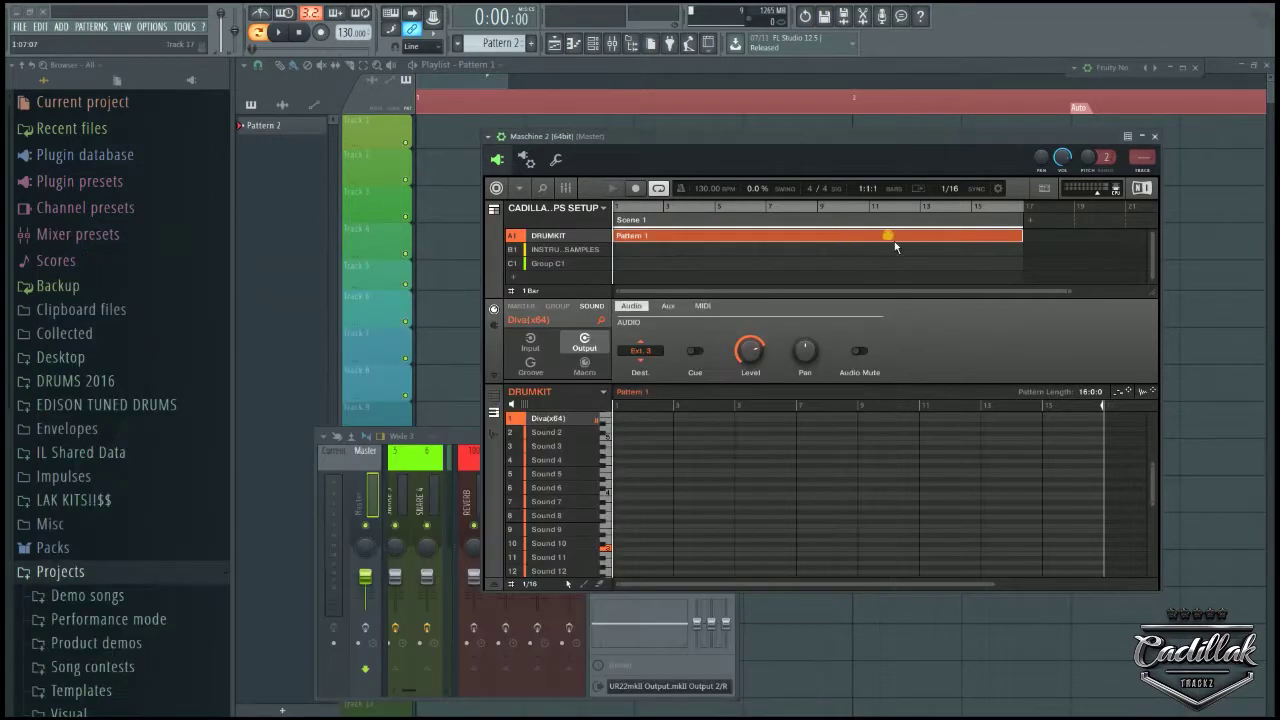
click(1152, 137)
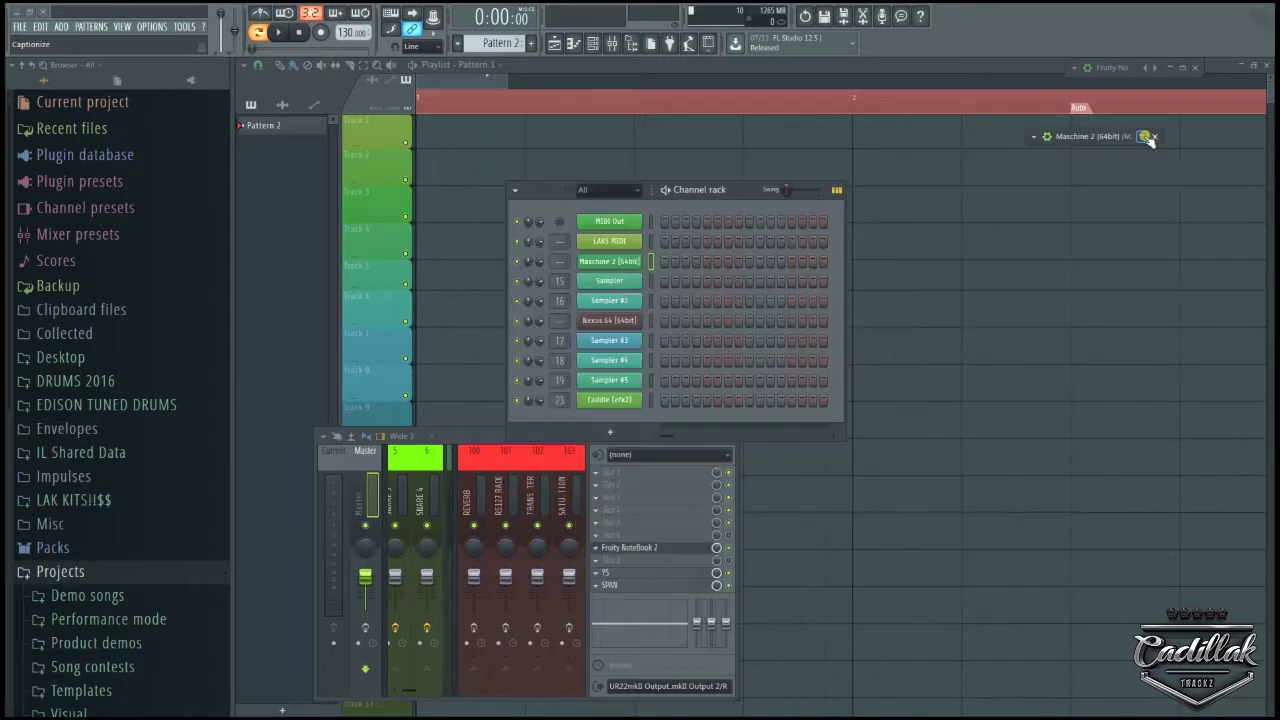
click(653, 323)
click(598, 322)
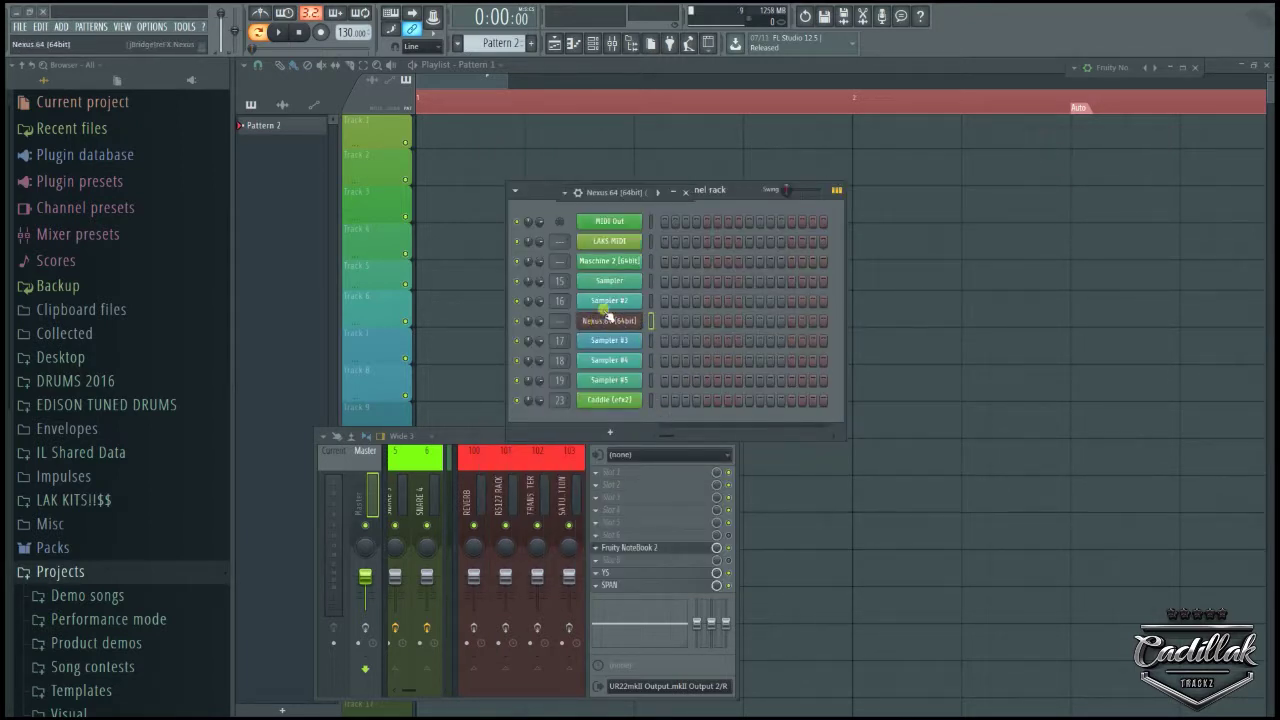
drag(815, 190, 707, 190)
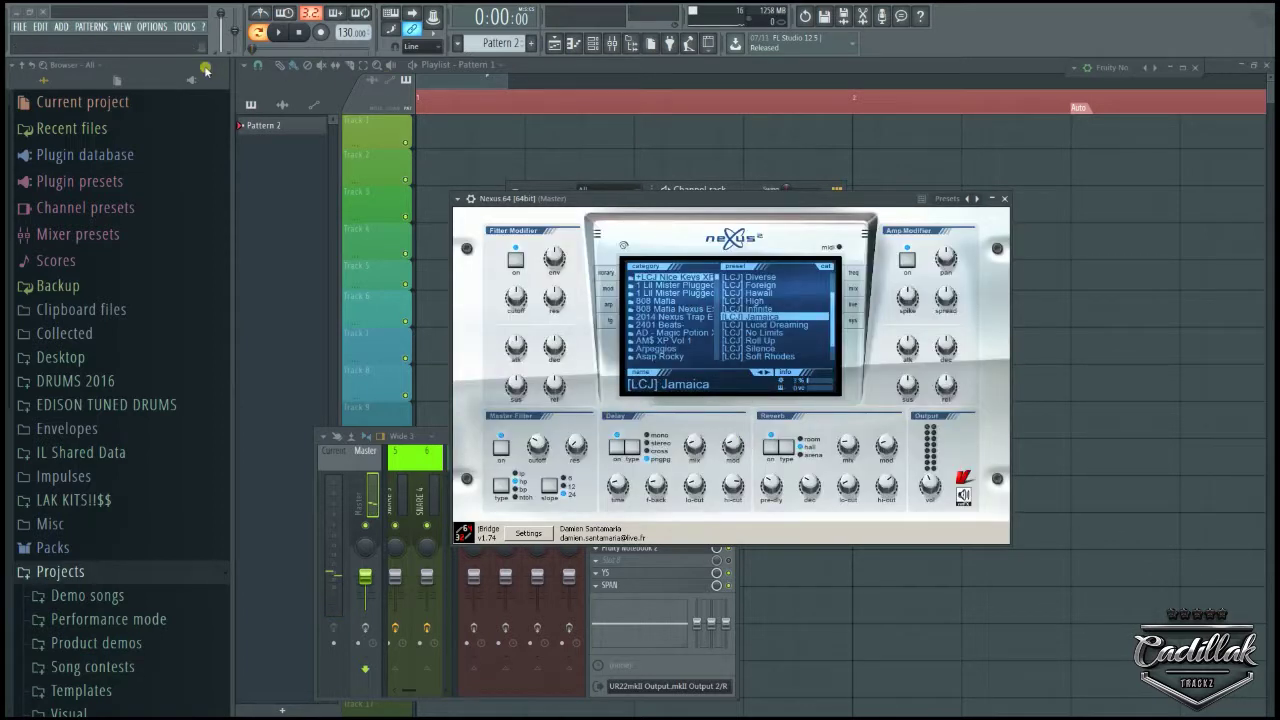
Step: Select FL Studio ASIO as the audio device, raise Nexus's output volume, then close Nexus
click(152, 26)
click(172, 53)
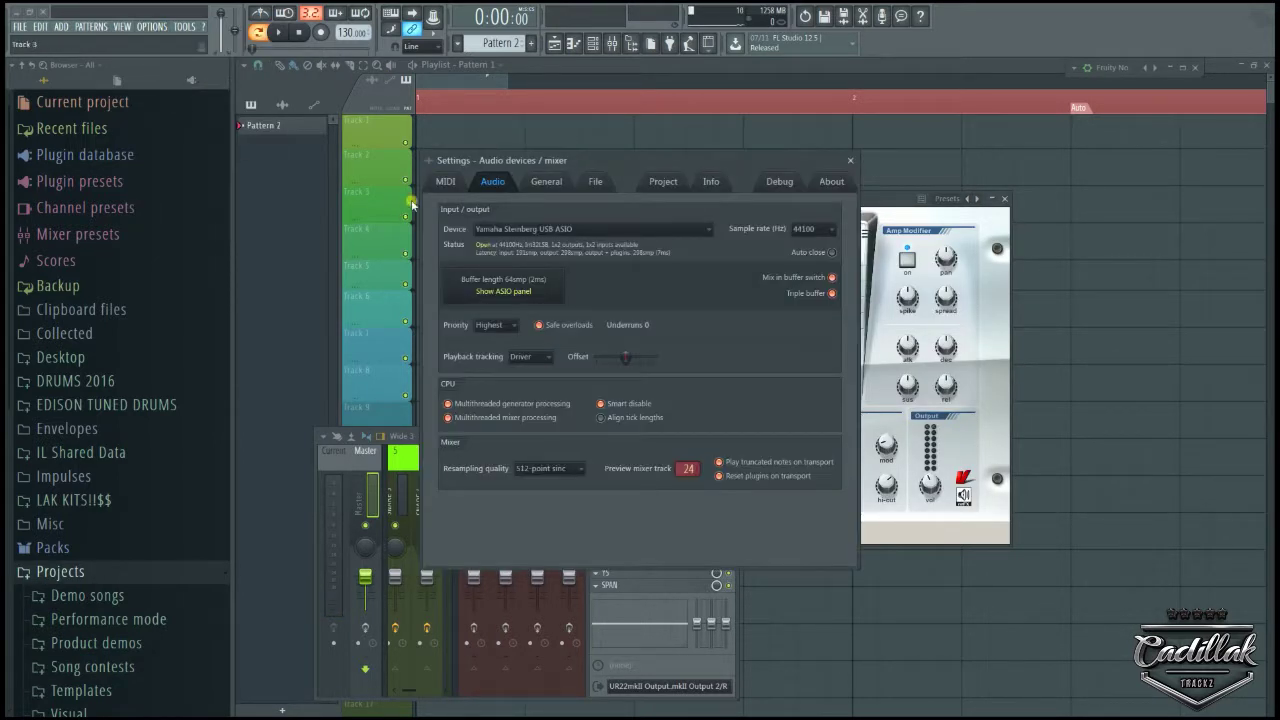
click(502, 230)
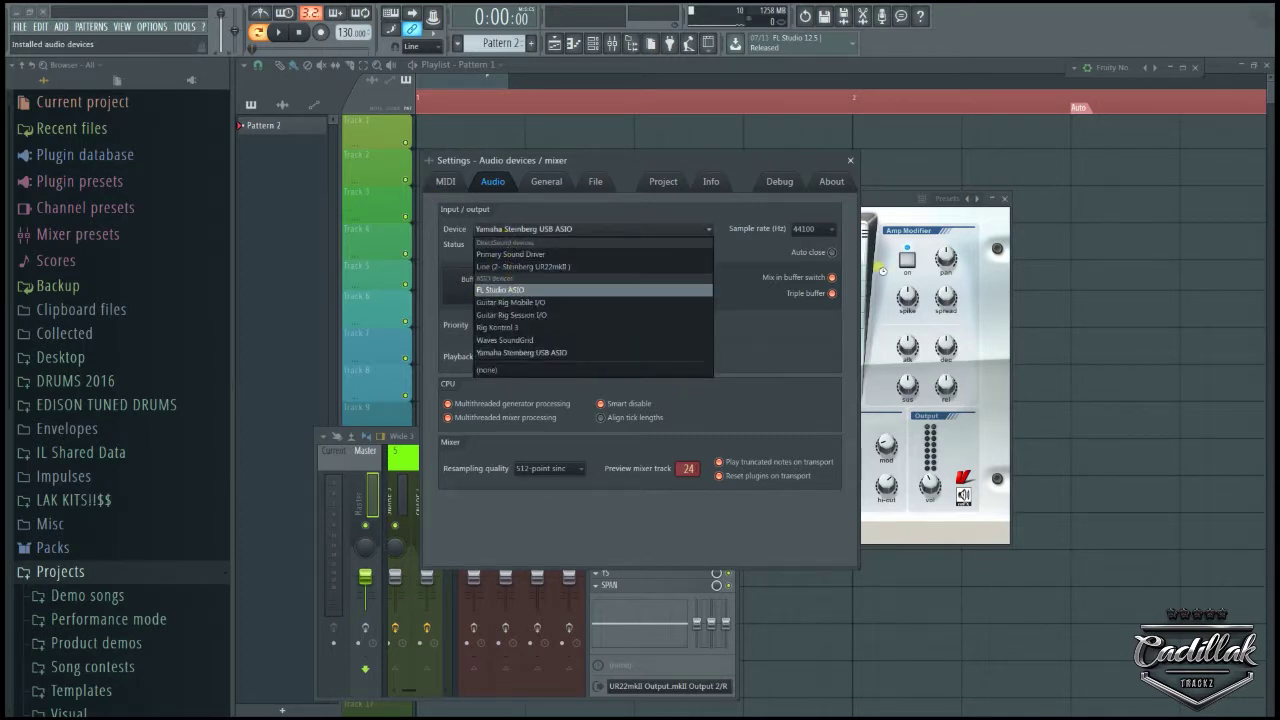
click(500, 289)
click(850, 160)
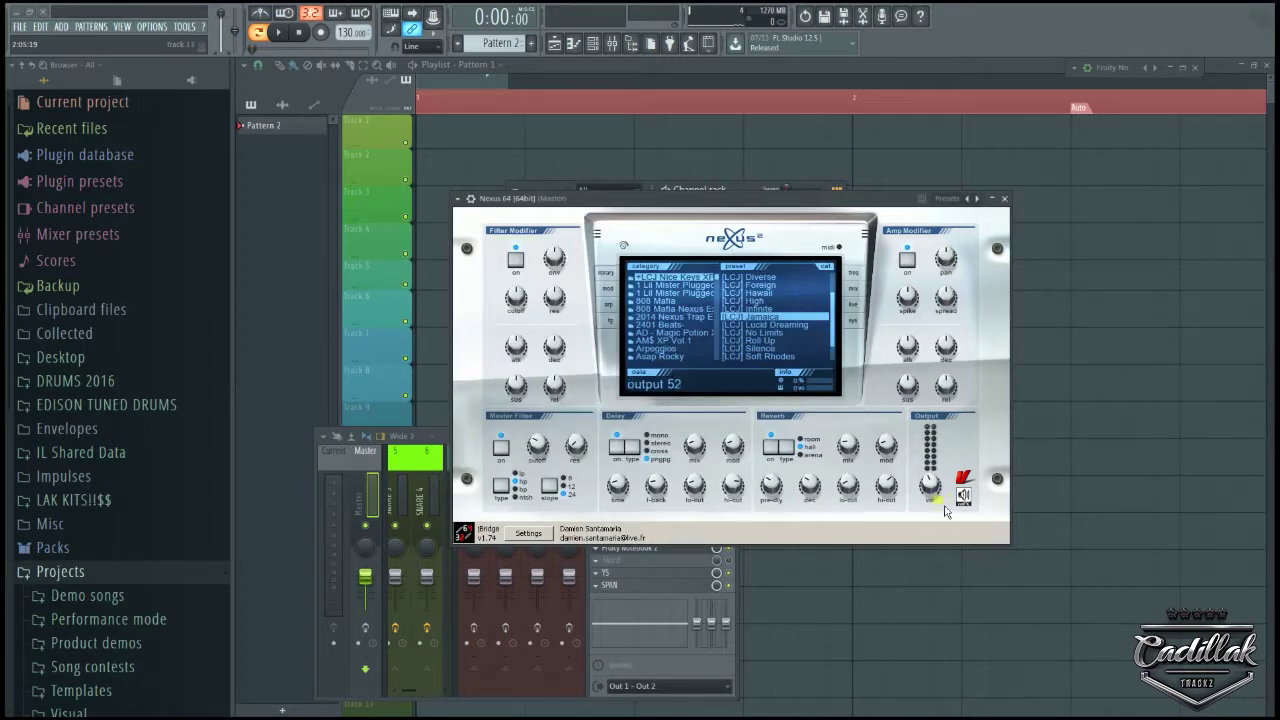
drag(934, 490, 935, 463)
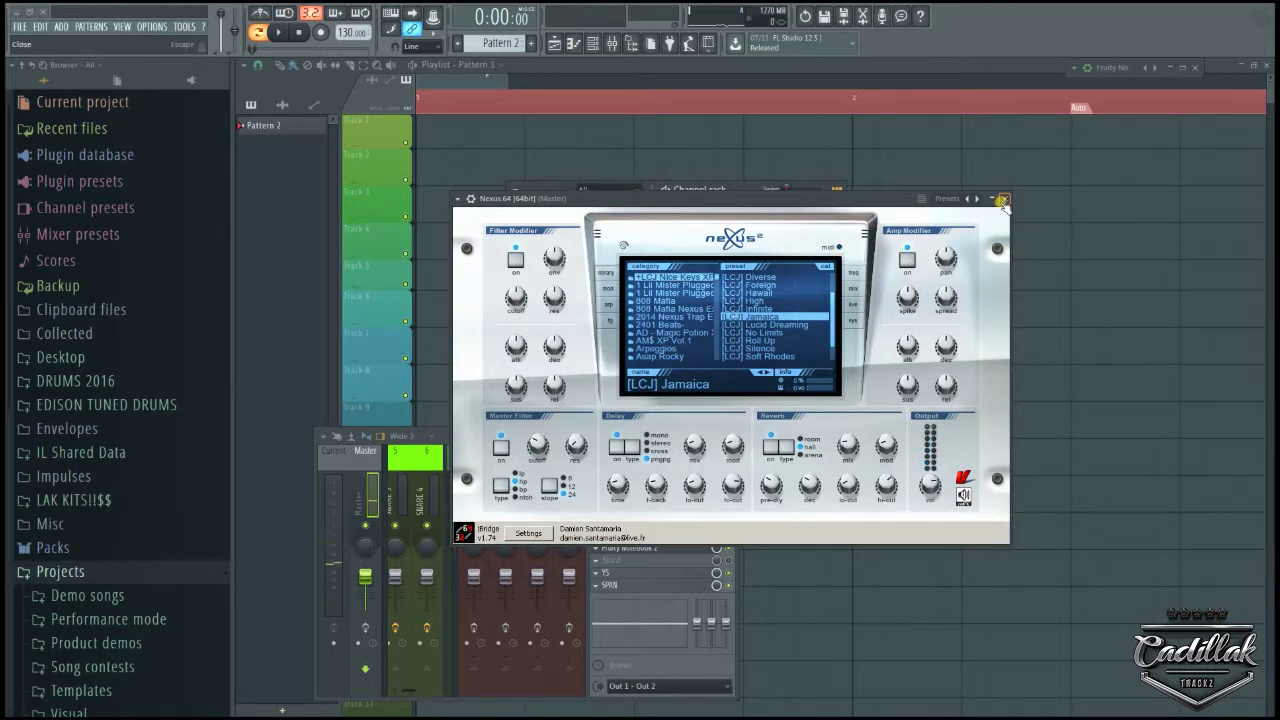
click(1004, 198)
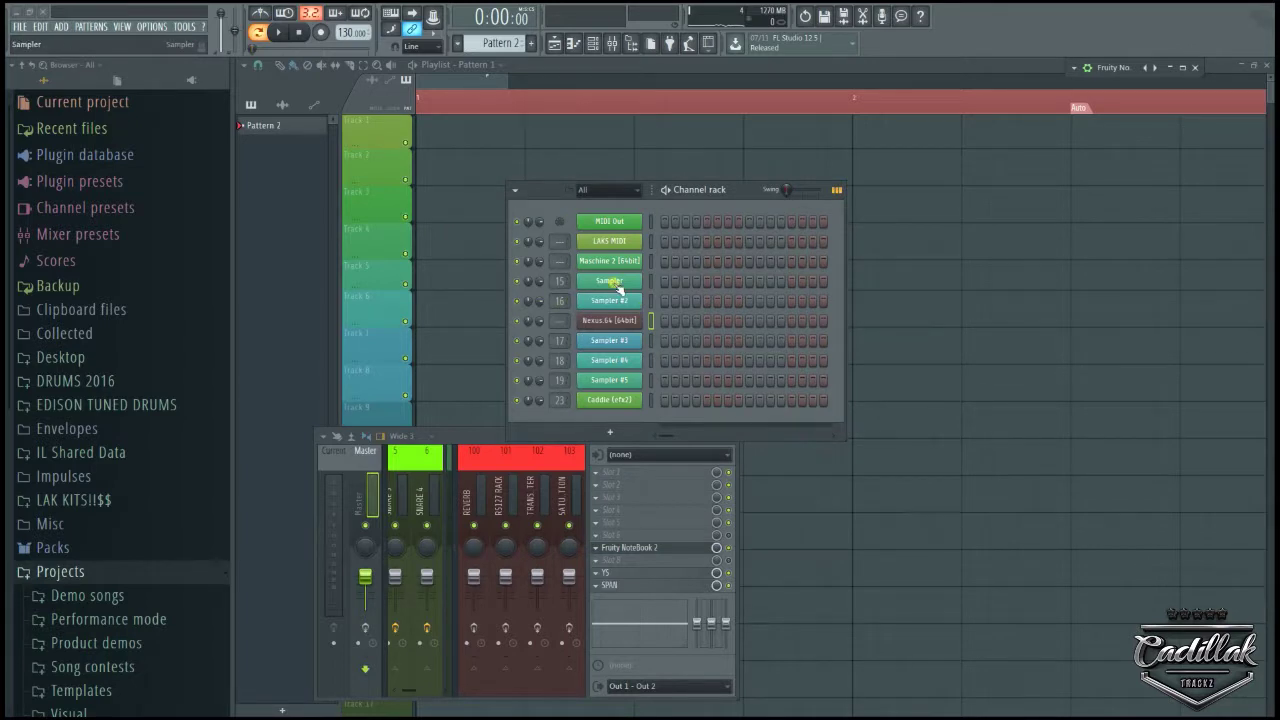
key(alt+Tab)
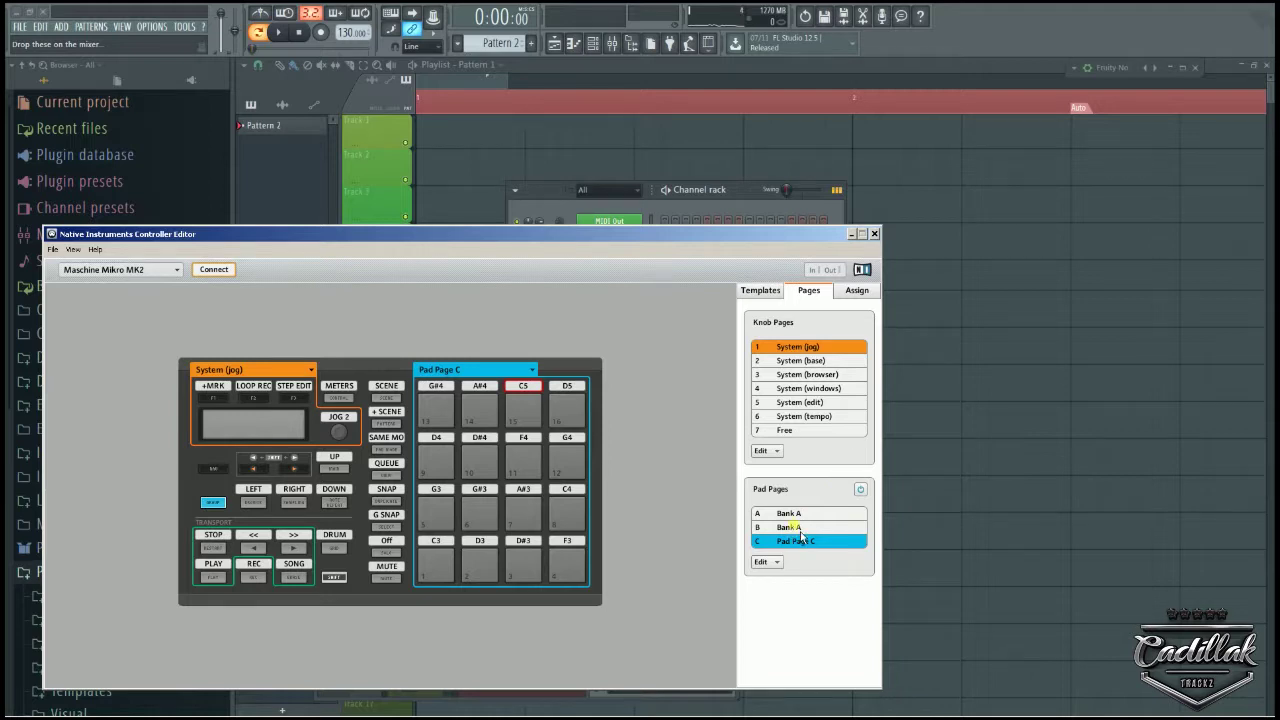
click(859, 291)
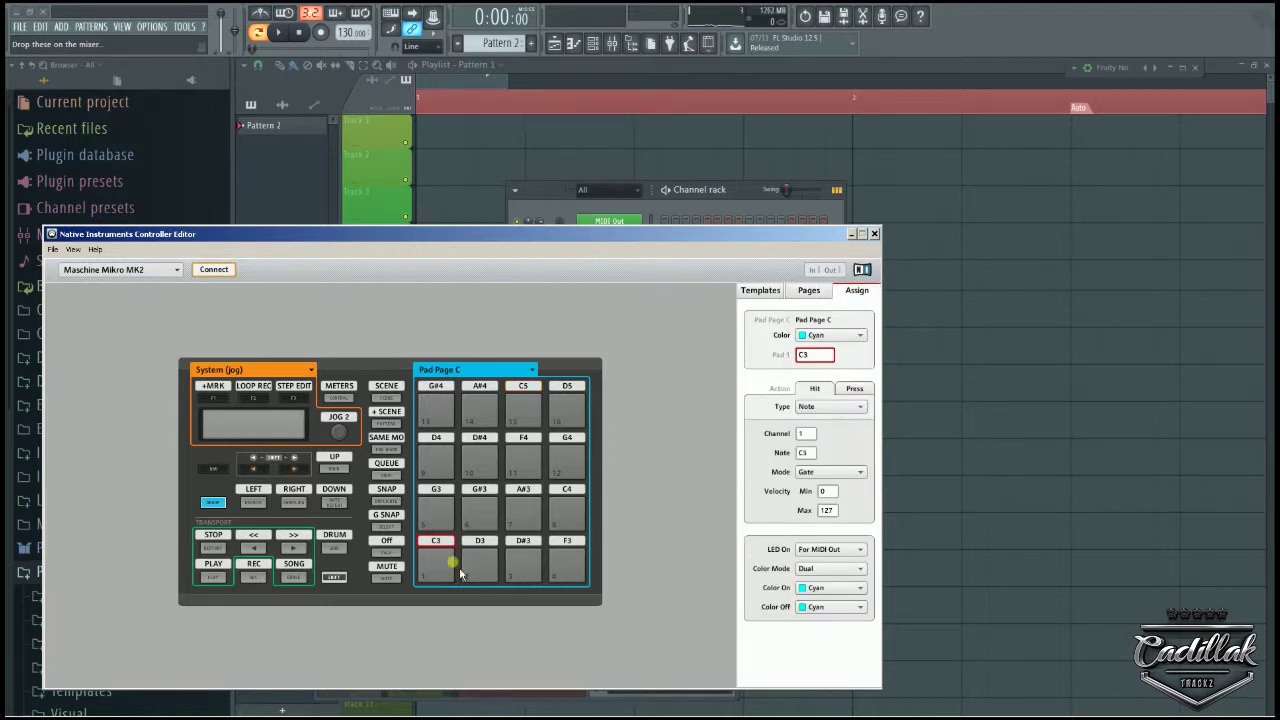
double_click(808, 457)
click(819, 300)
click(760, 290)
click(807, 296)
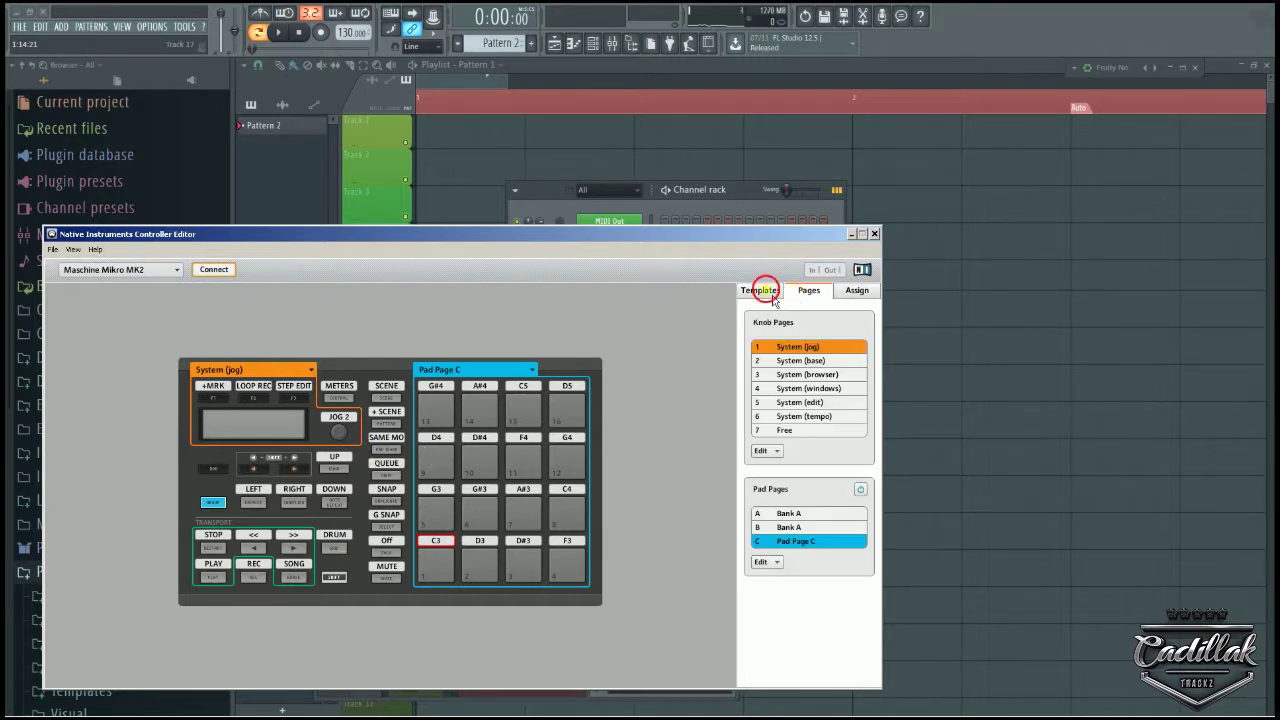
click(764, 291)
click(768, 296)
click(809, 293)
drag(775, 250, 941, 156)
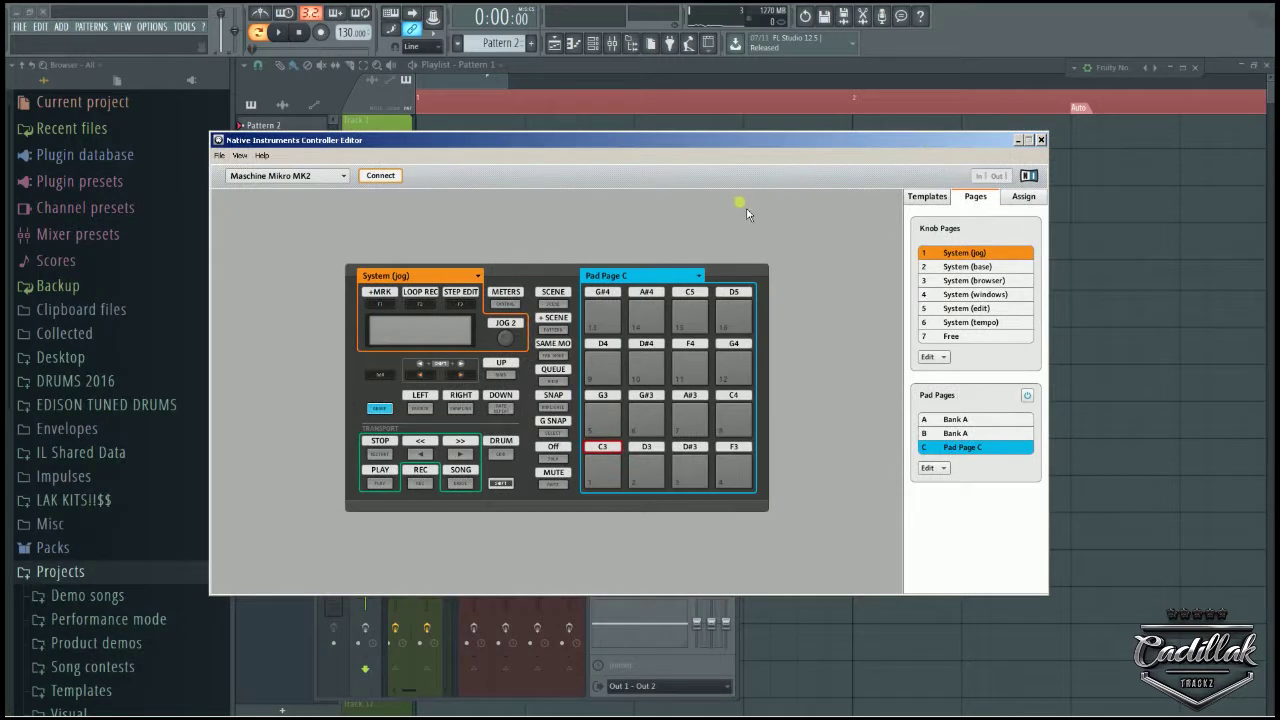
click(927, 196)
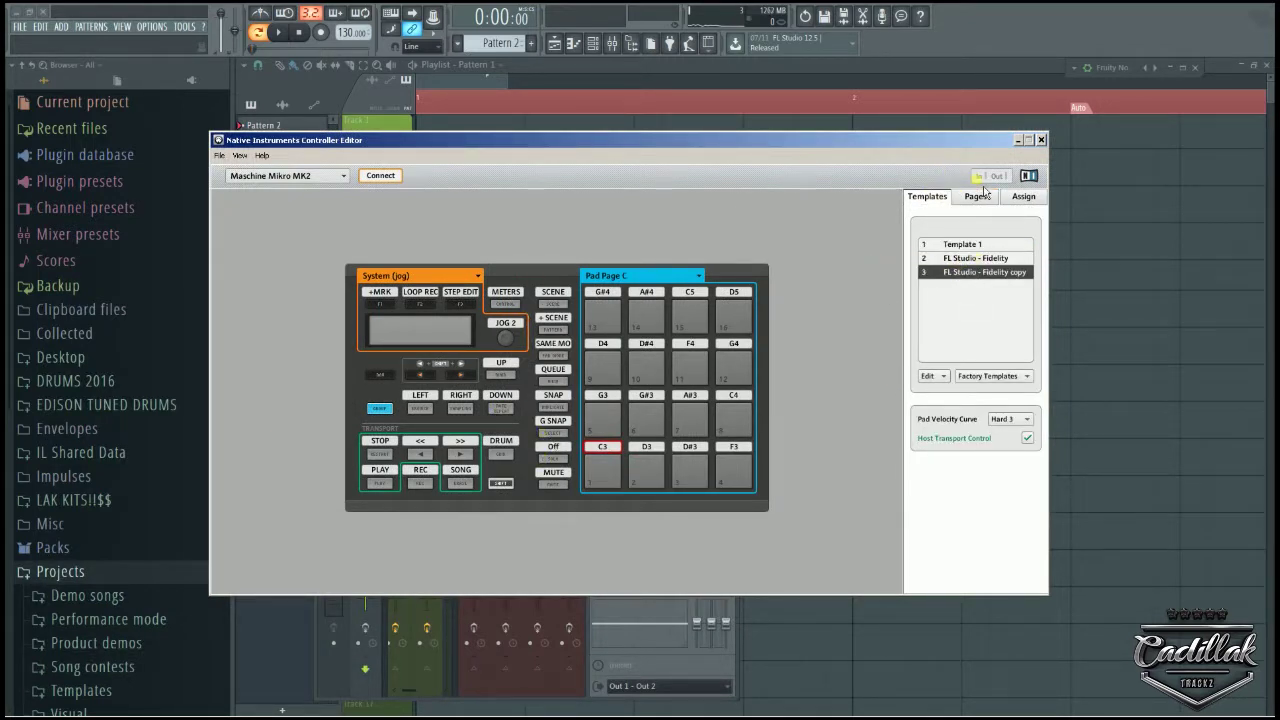
click(1018, 140)
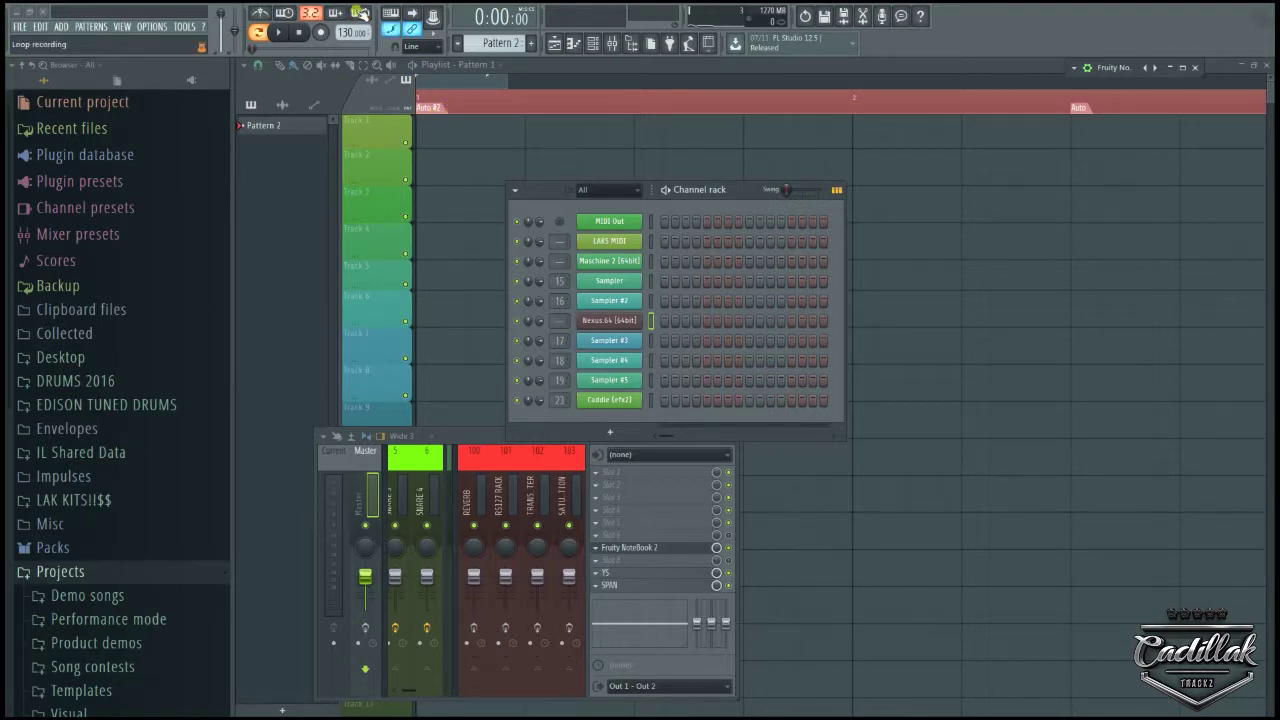
Step: Toggle step editing mode on and off, then switch the transport toolbar's metronome on
click(391, 30)
click(392, 31)
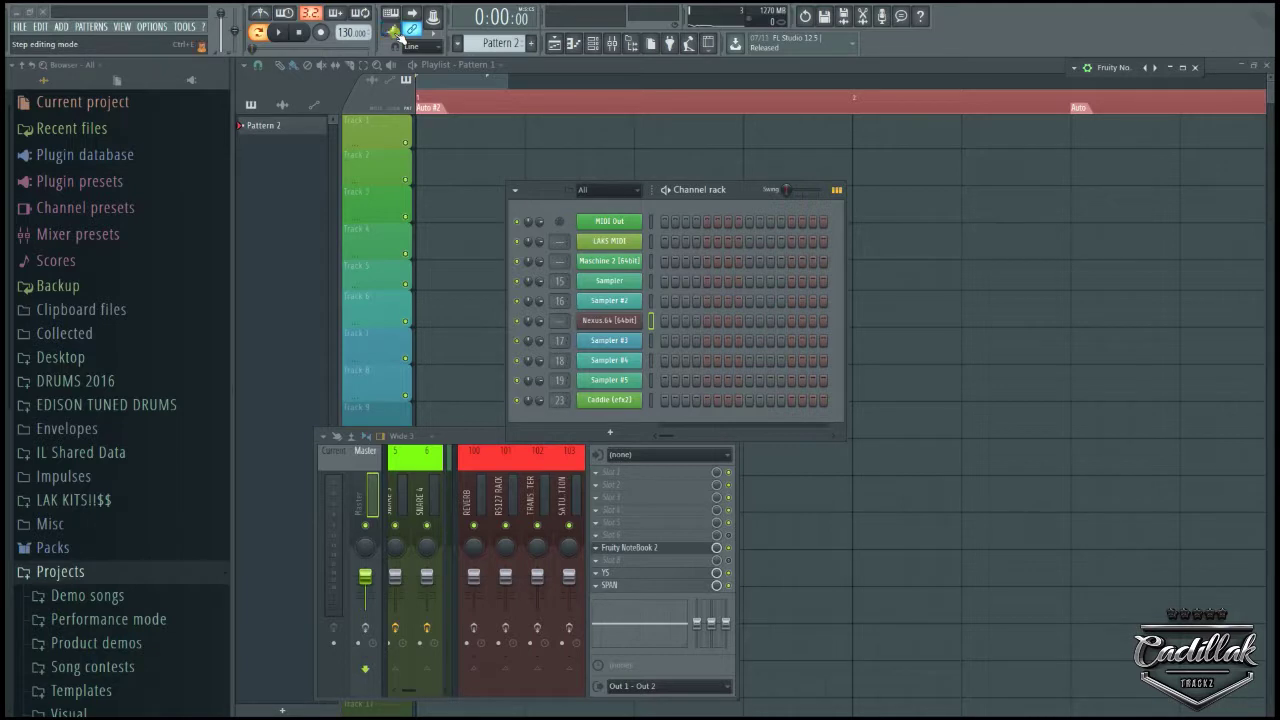
click(392, 31)
click(268, 19)
click(268, 19)
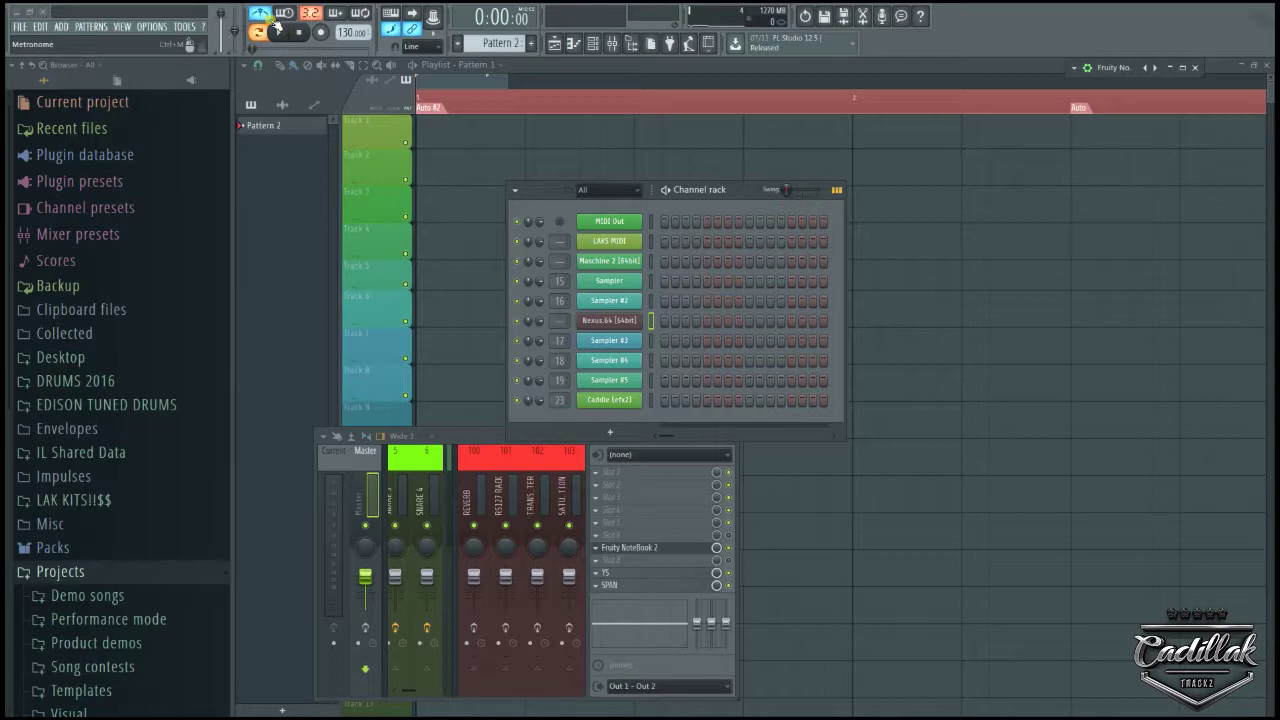
click(268, 19)
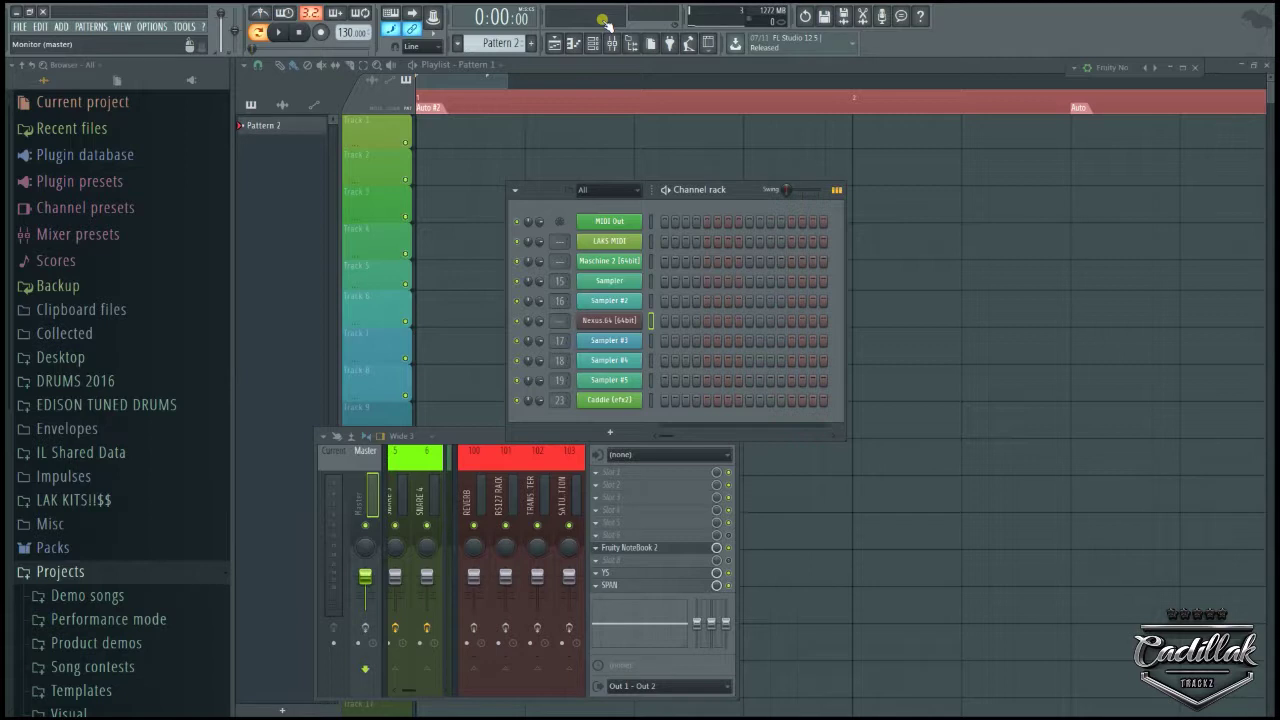
Step: Cycle F5, F6 and F9 until the playlist is hidden, leaving the channel rack and mixer
key(F9)
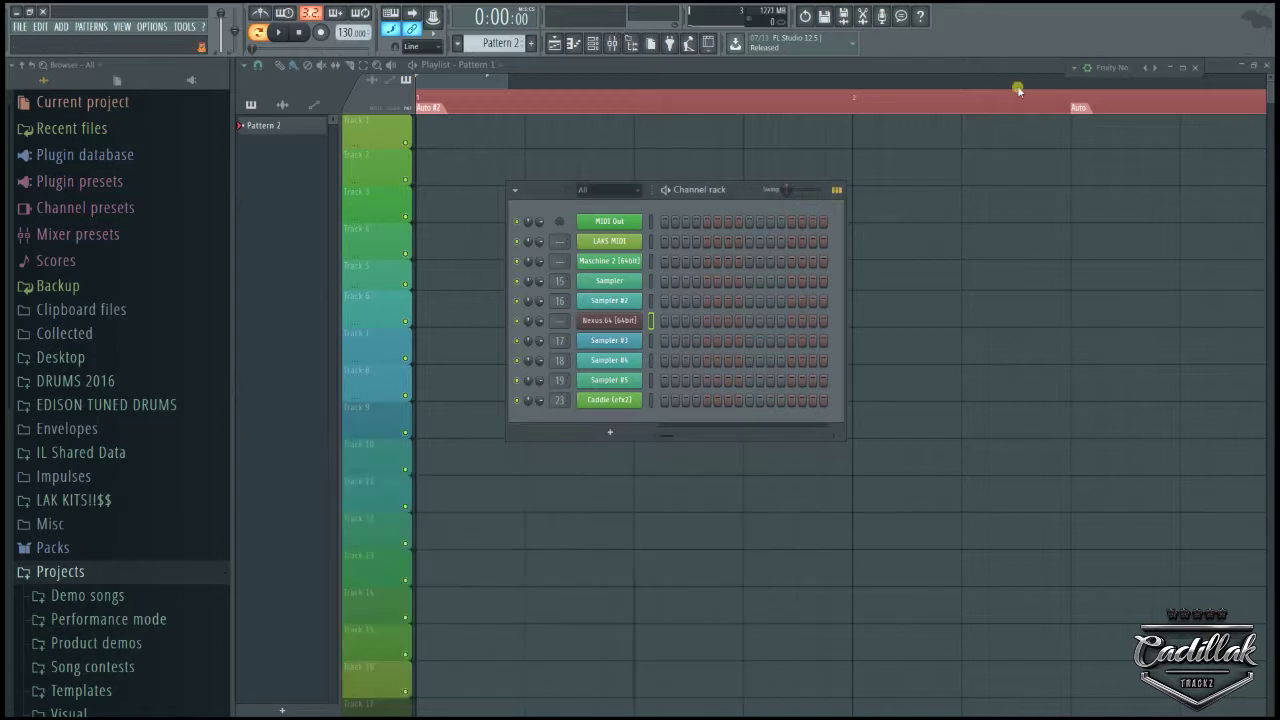
key(F9)
key(F9)
key(F6)
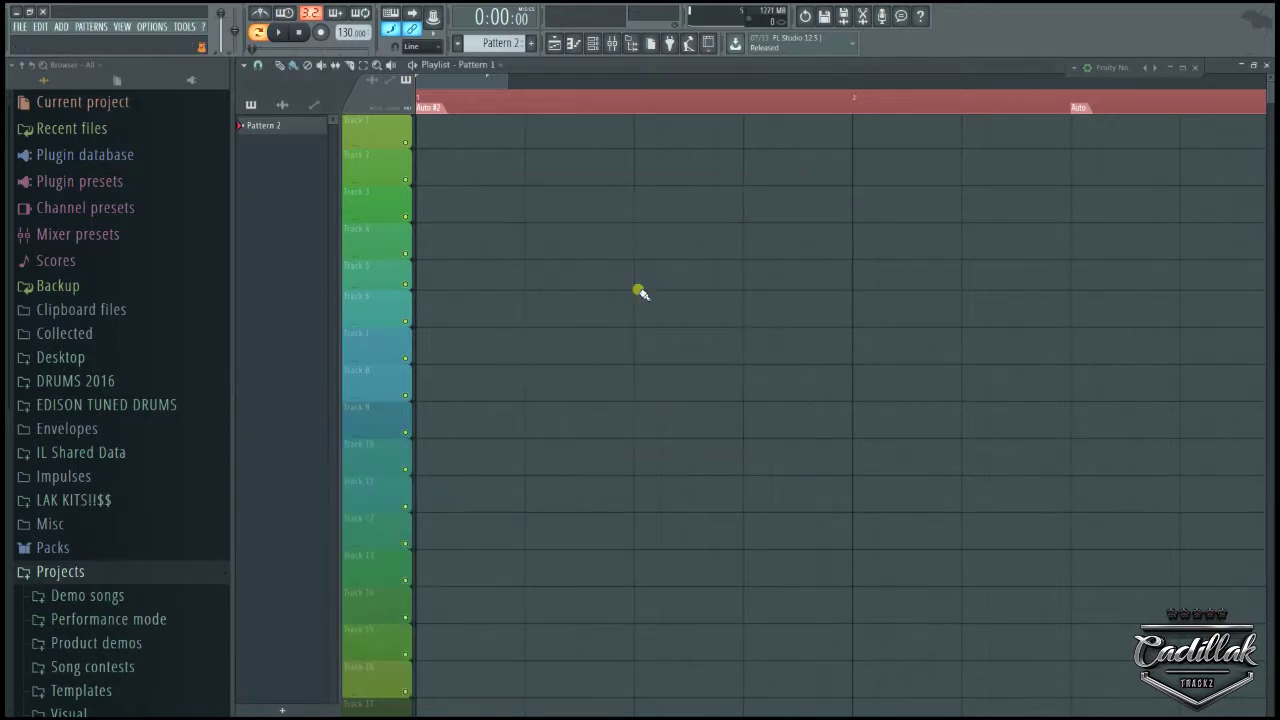
key(F6)
key(F6)
key(F5)
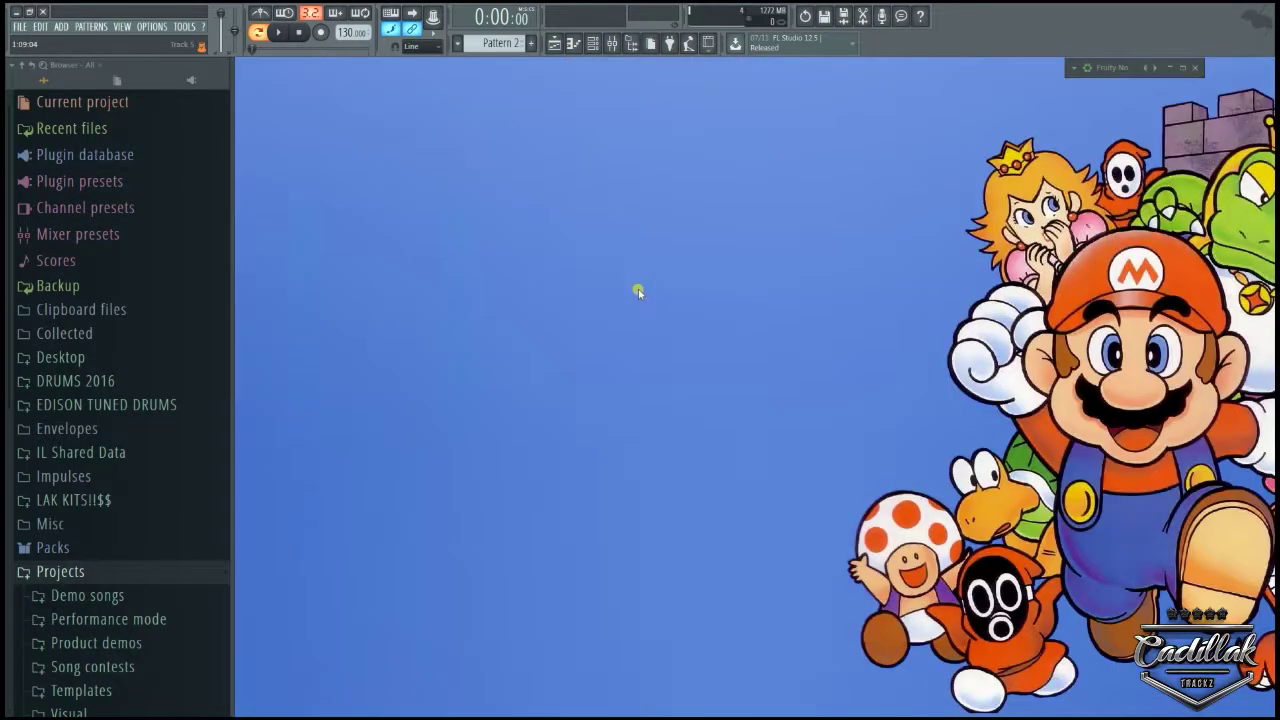
key(F5)
key(F5)
key(F6)
key(F9)
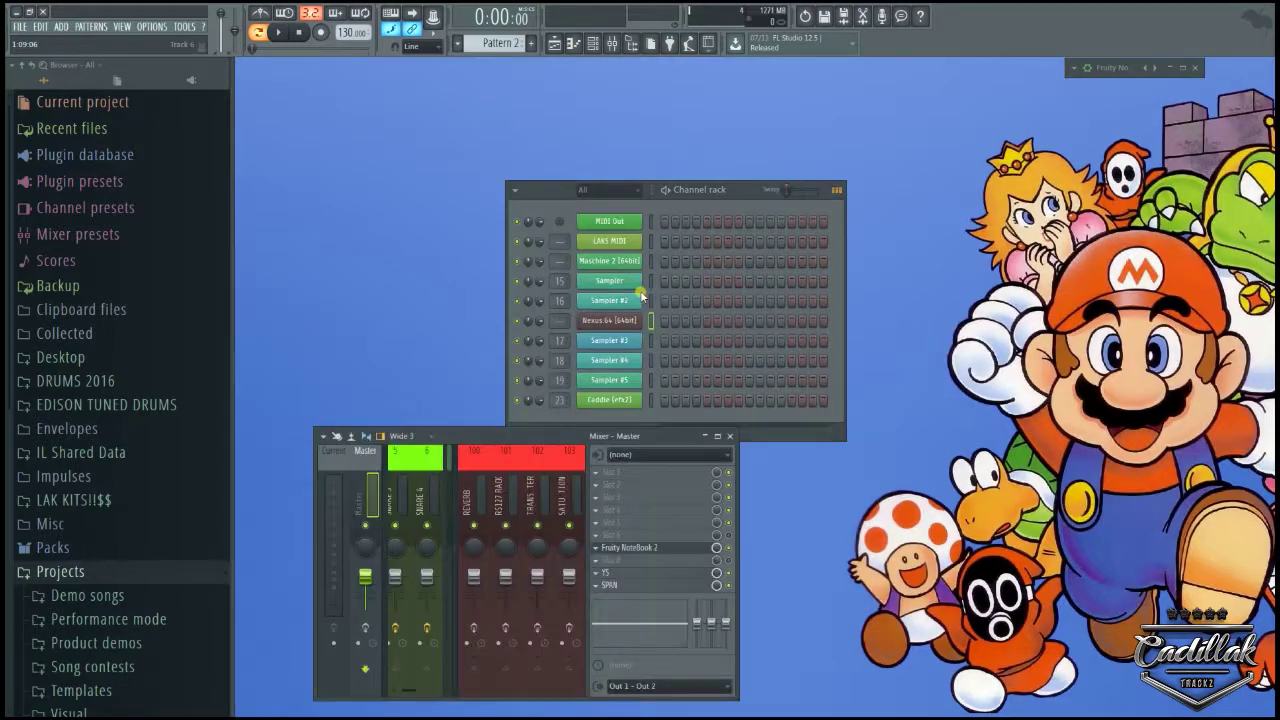
key(F5)
key(F5)
key(F6)
key(F9)
key(F9)
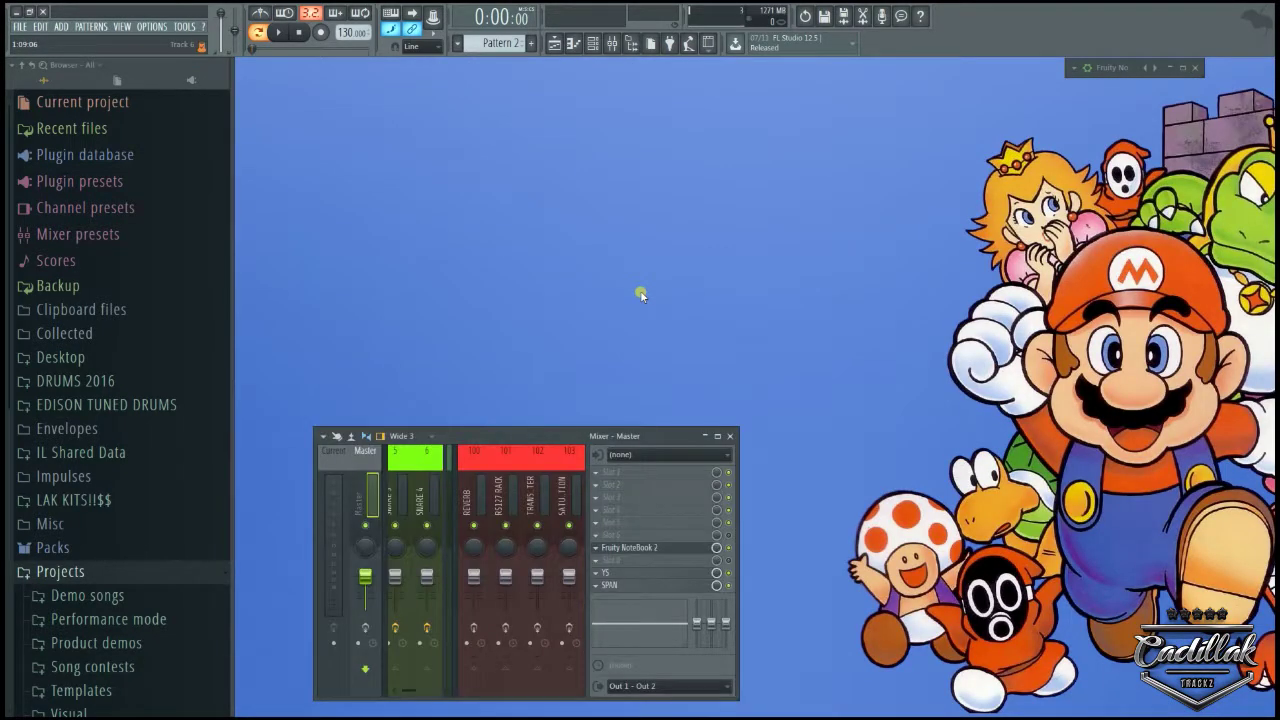
key(F5)
key(F5)
key(F9)
key(F9)
key(F6)
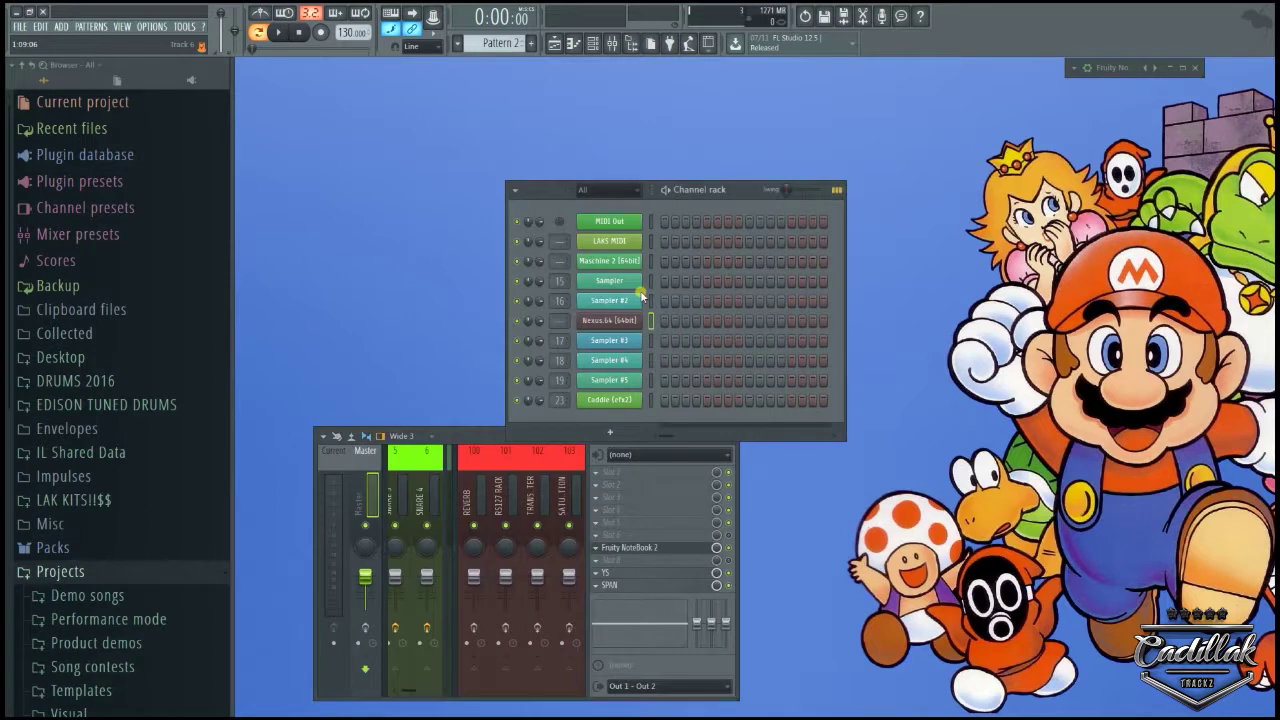
key(F5)
key(F5)
key(F6)
key(F9)
key(F9)
key(F6)
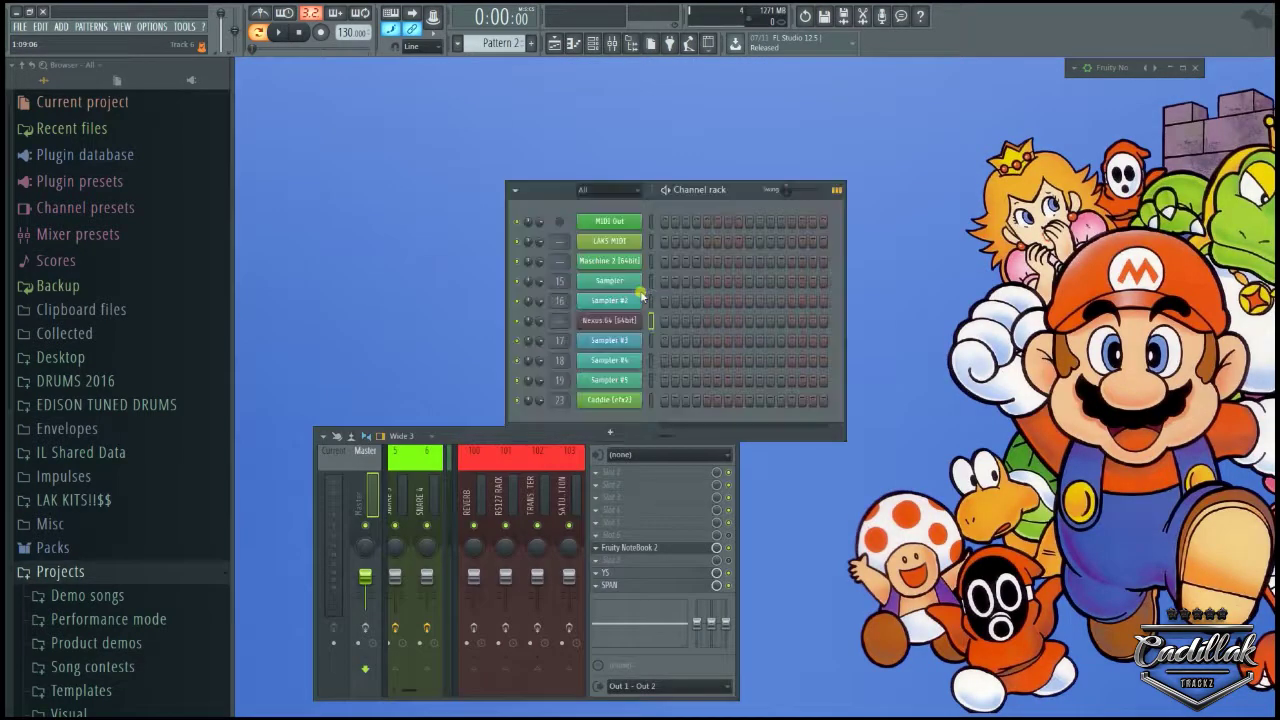